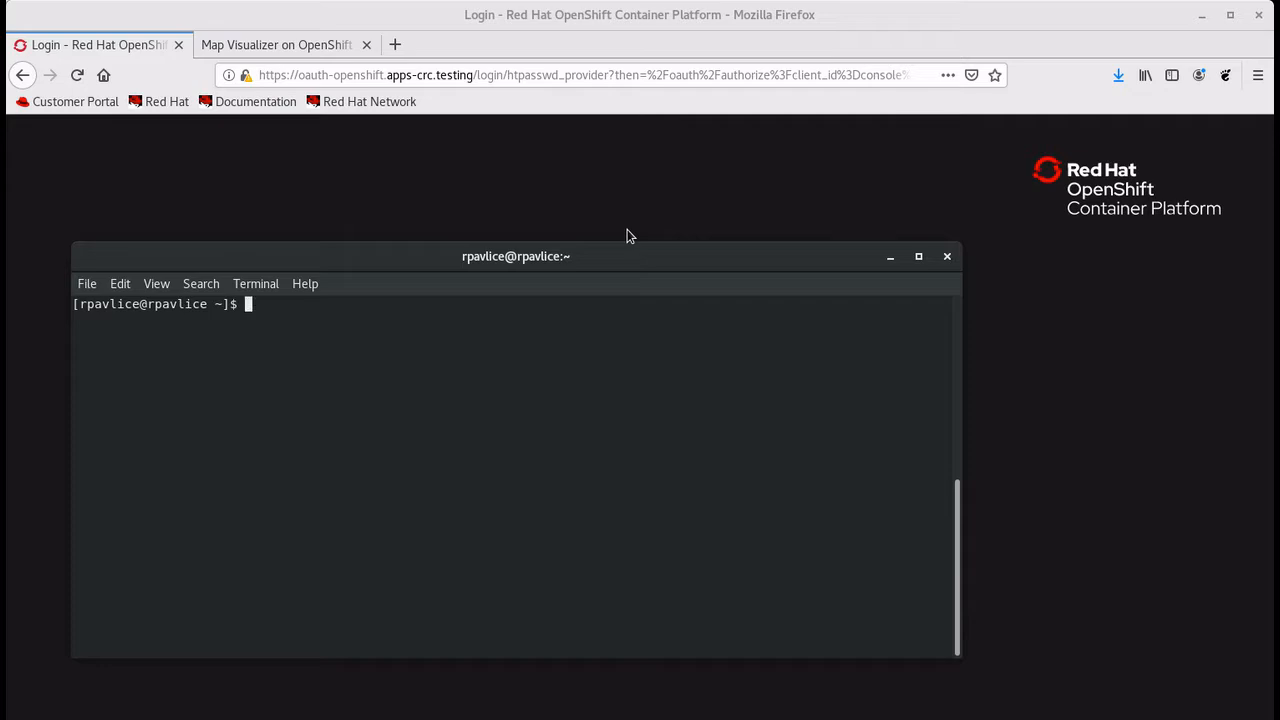
# Log in to the OpenShift cluster with oc login as developer, entering the account password, and check the current user with oc whoami.
pyautogui.write('oc login')
pyautogui.press('Return')
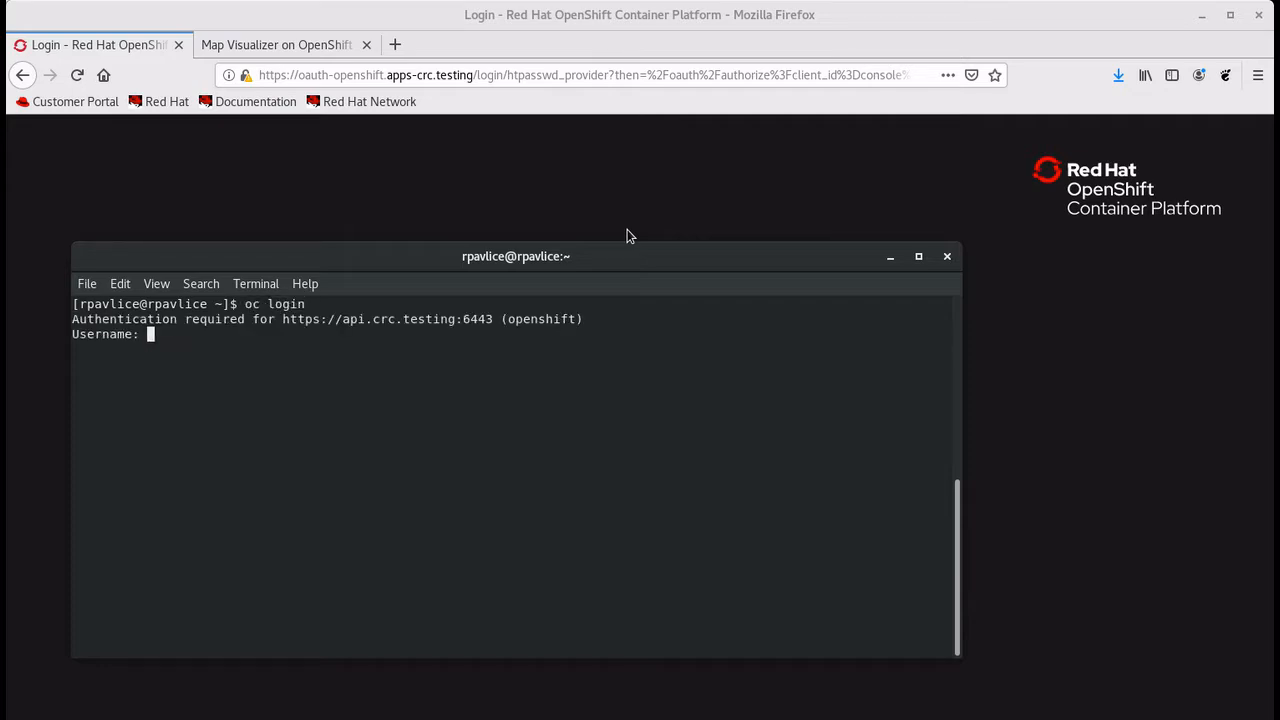
pyautogui.write('developer')
pyautogui.press('Return')
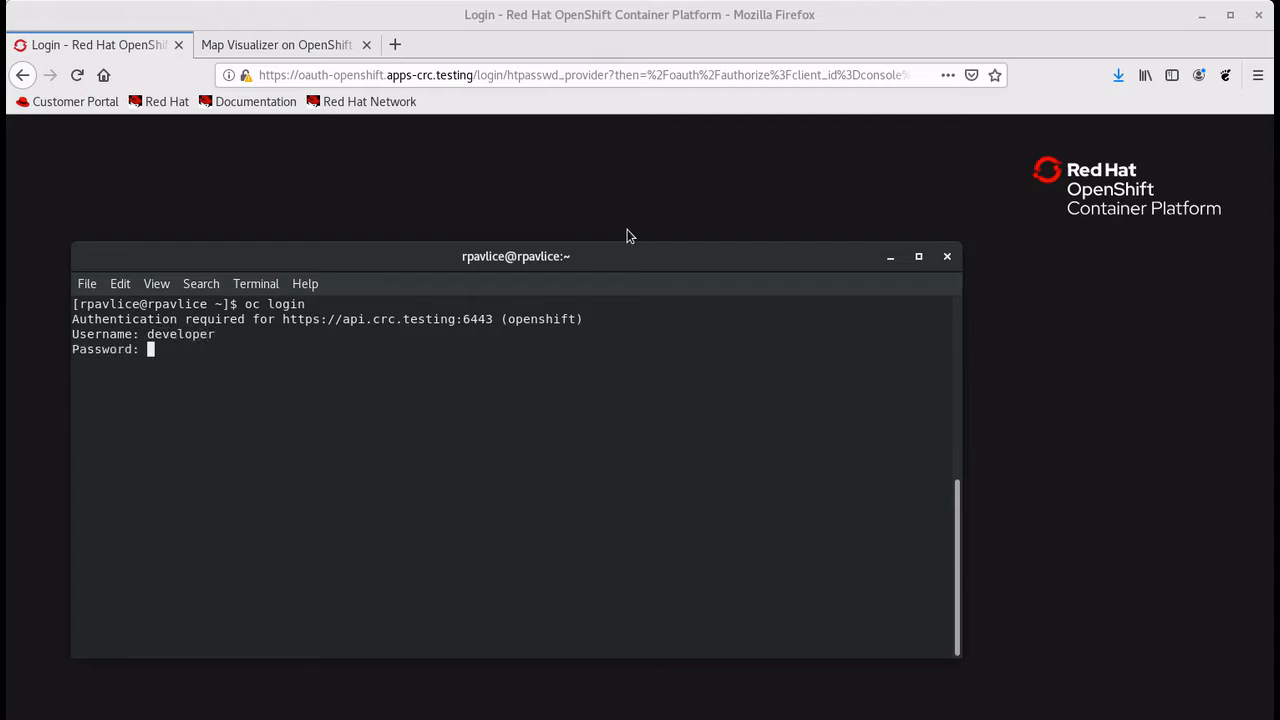
pyautogui.press('Return')
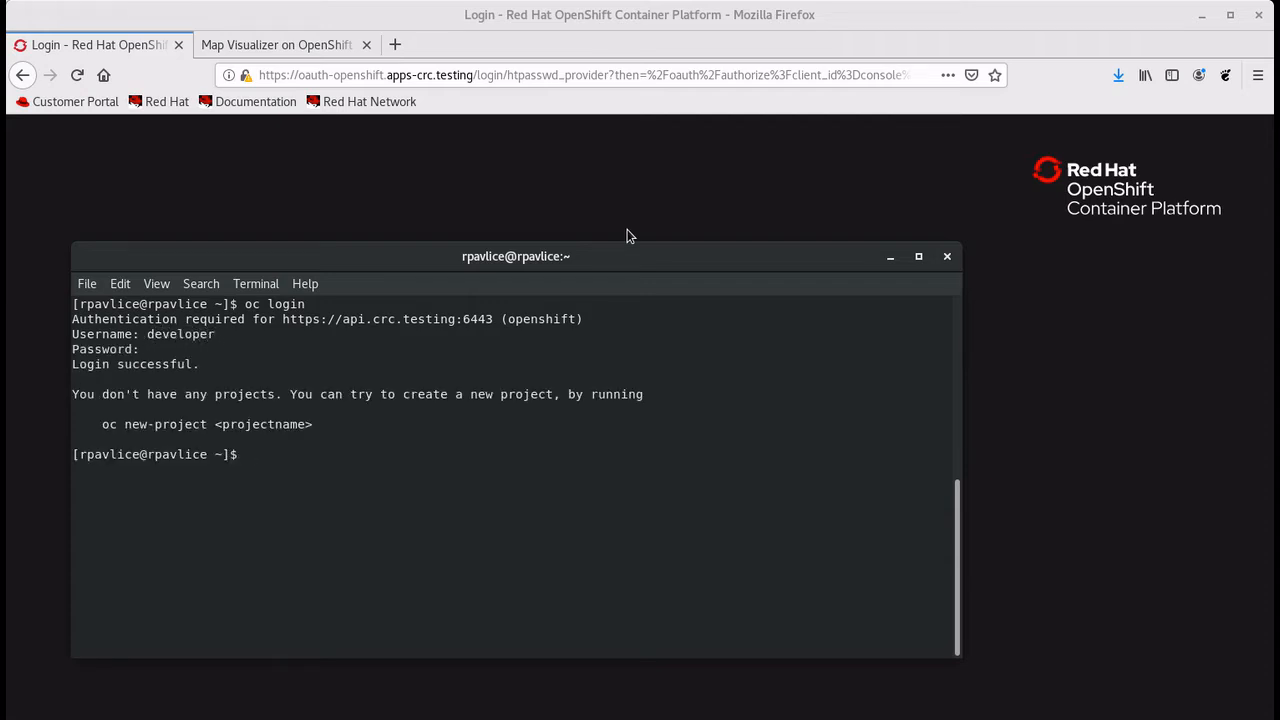
pyautogui.write('oc whoami')
pyautogui.press('Return')
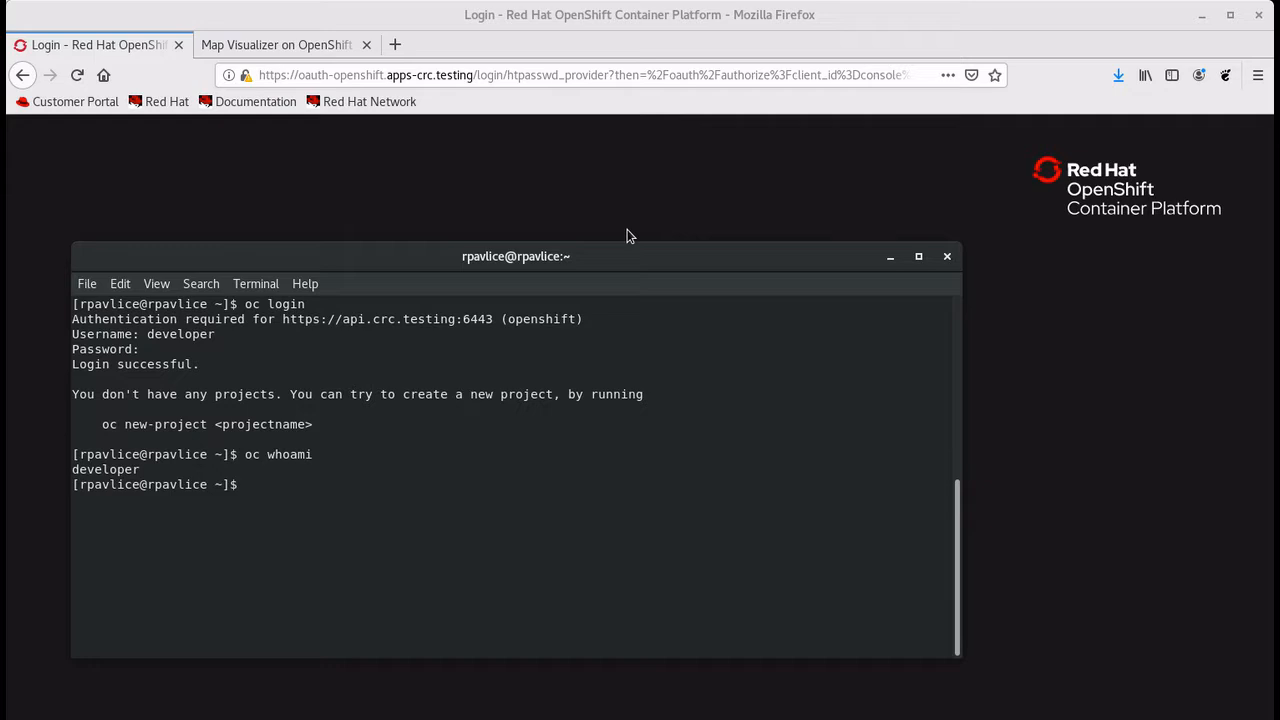
# Switch to Firefox, log in to the OpenShift web console as developer, and create a project named newmapper.
pyautogui.click(668, 192)
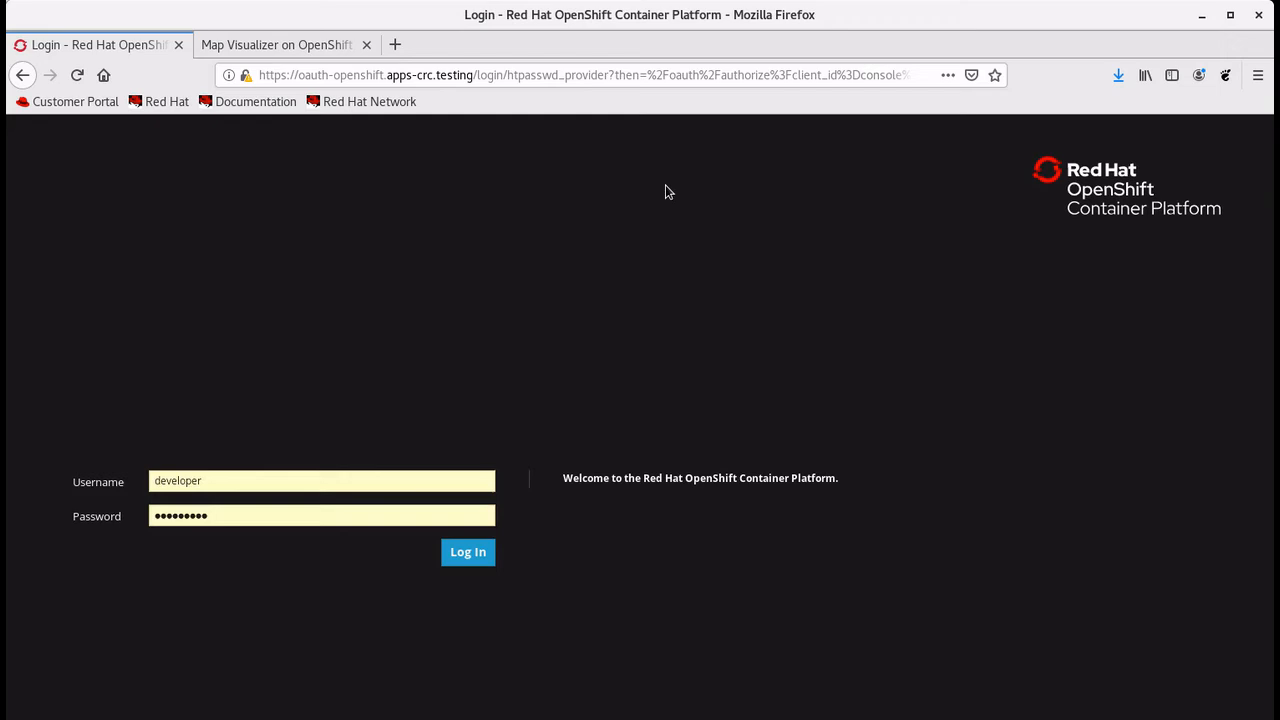
pyautogui.click(470, 554)
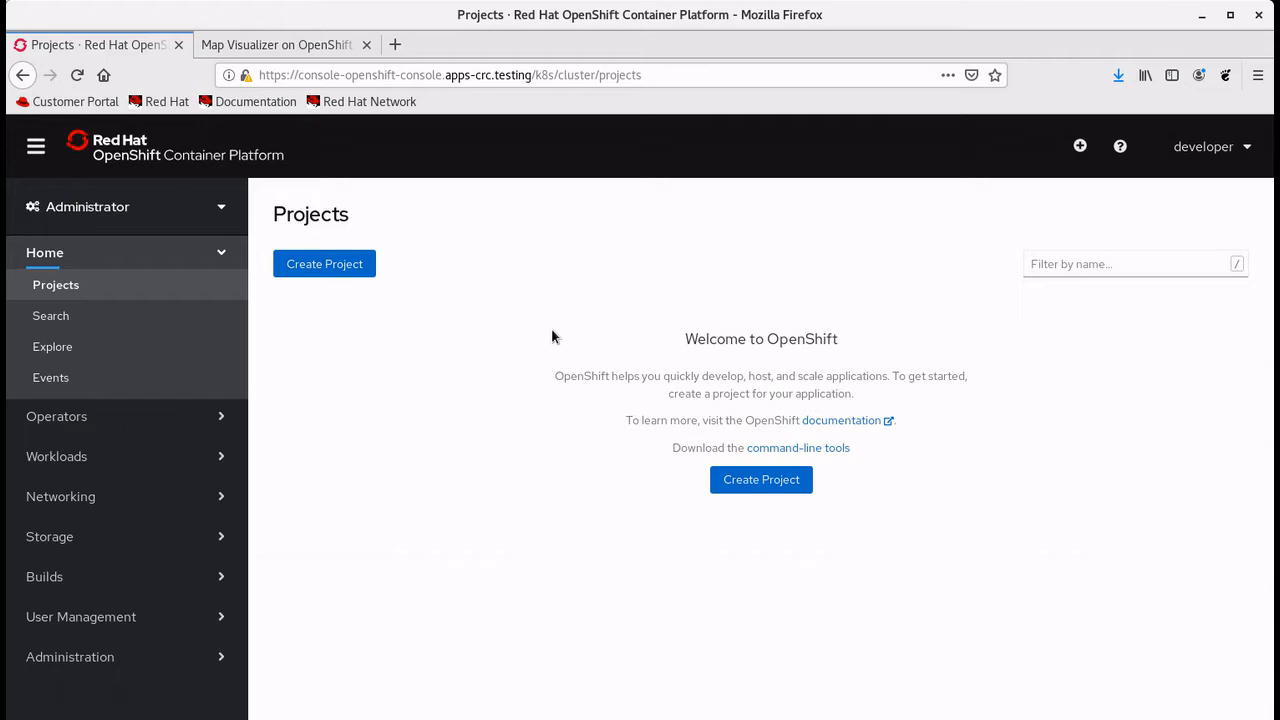
pyautogui.click(756, 482)
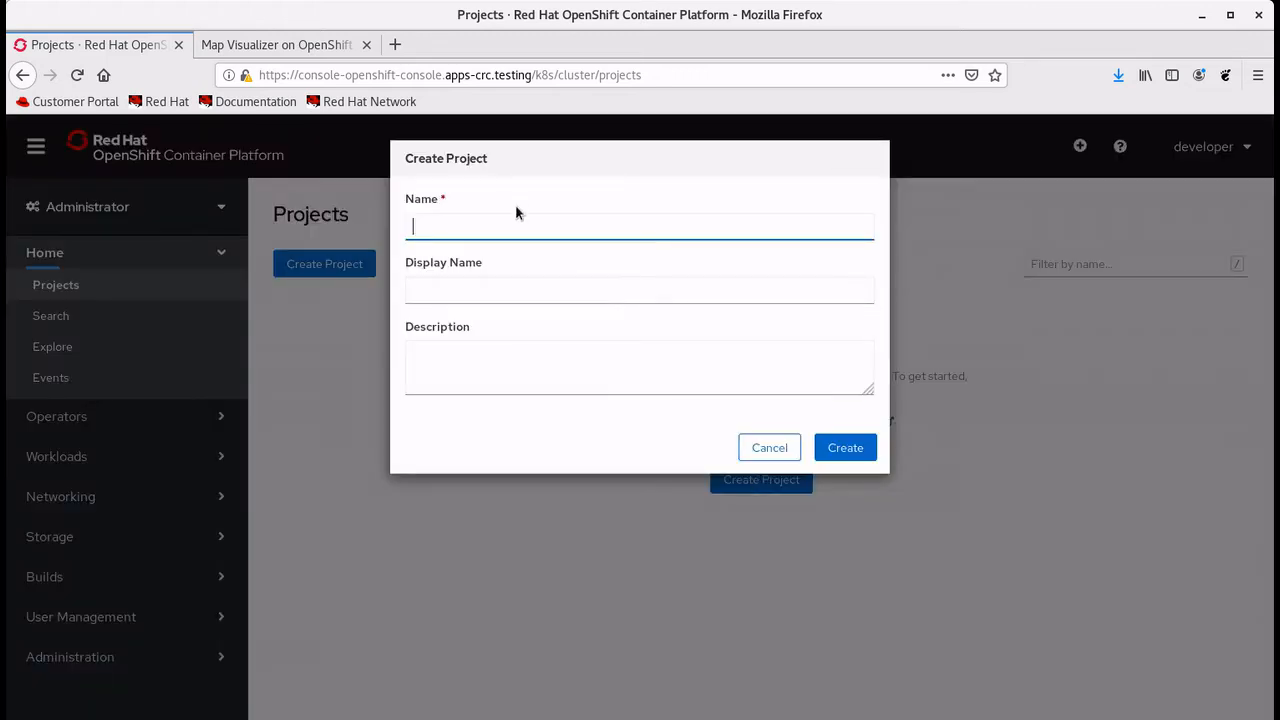
pyautogui.write('newmapper')
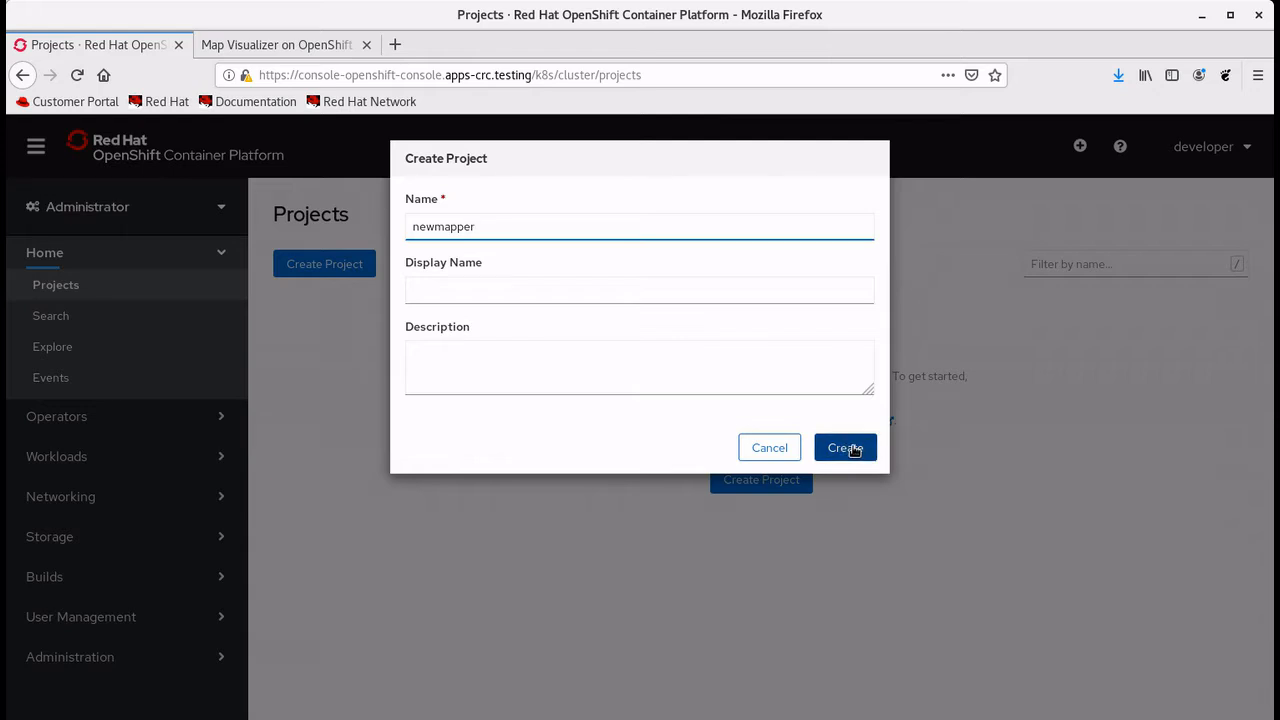
pyautogui.click(853, 449)
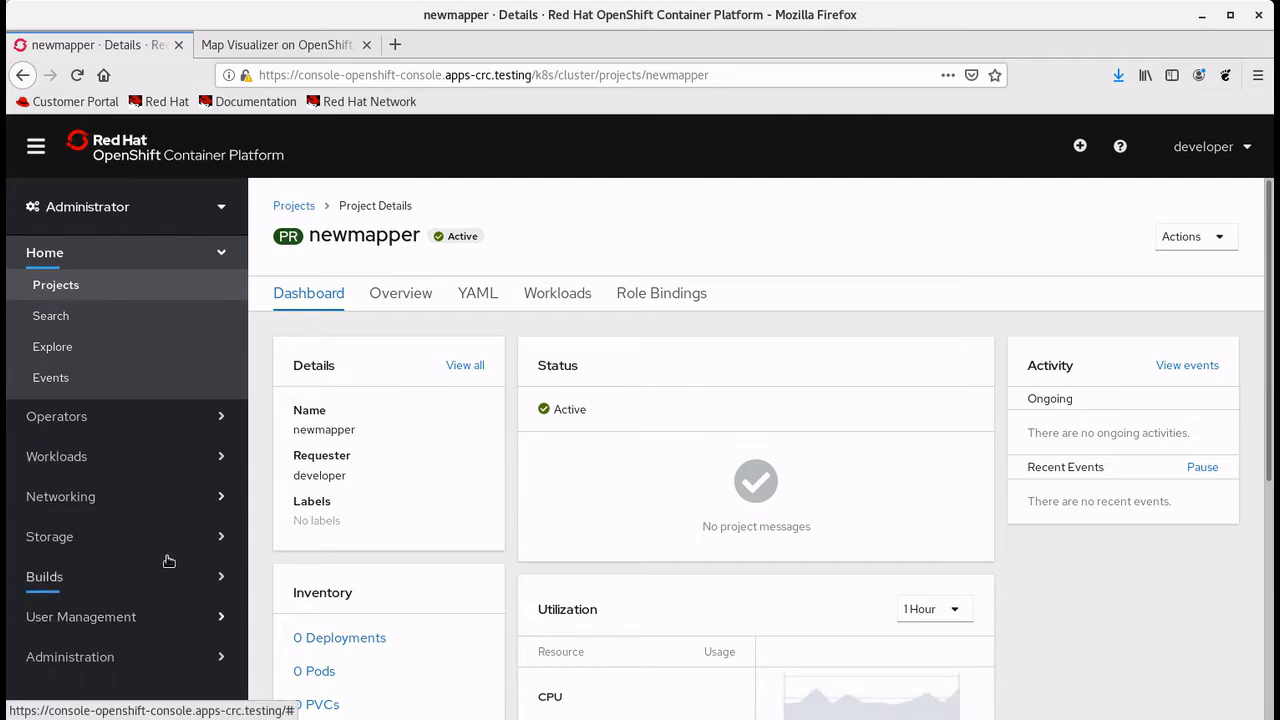
# In the Developer perspective, start a container image deployment and look up docker.io/openshiftroadshow/parksmap-katacoda:1.2.0 from the external registry.
pyautogui.click(219, 208)
pyautogui.click(163, 284)
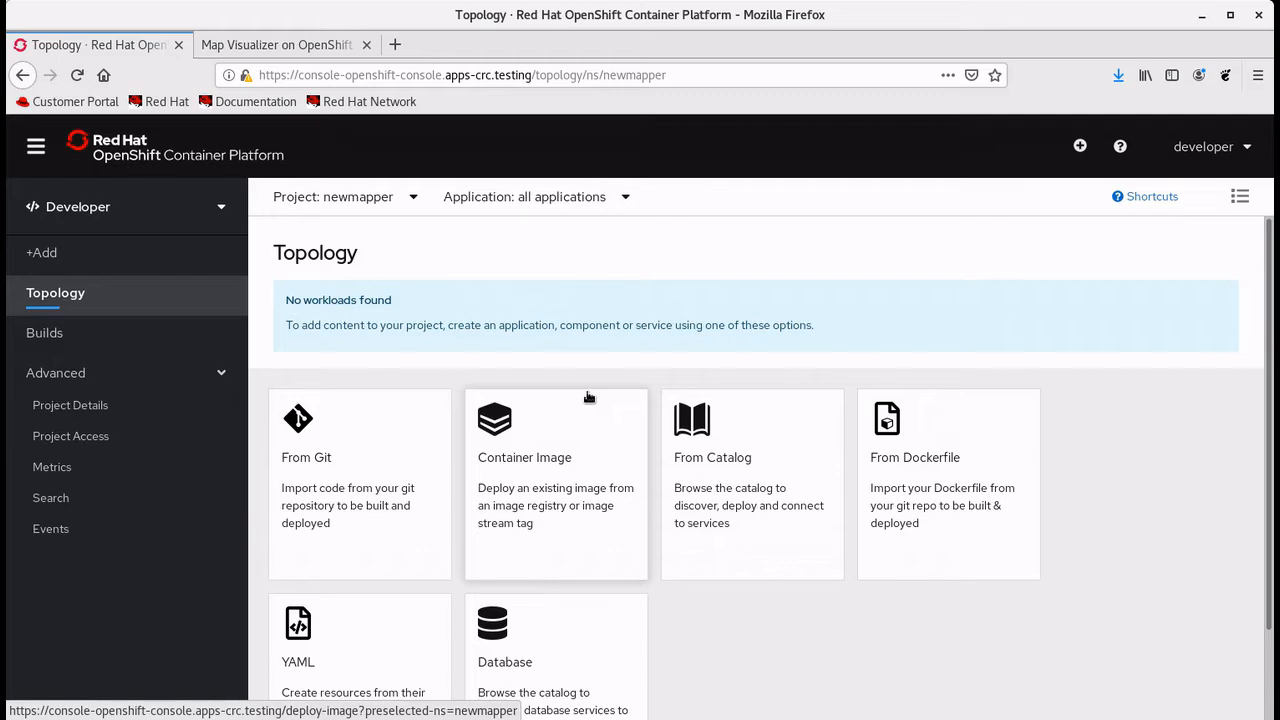
pyautogui.click(545, 465)
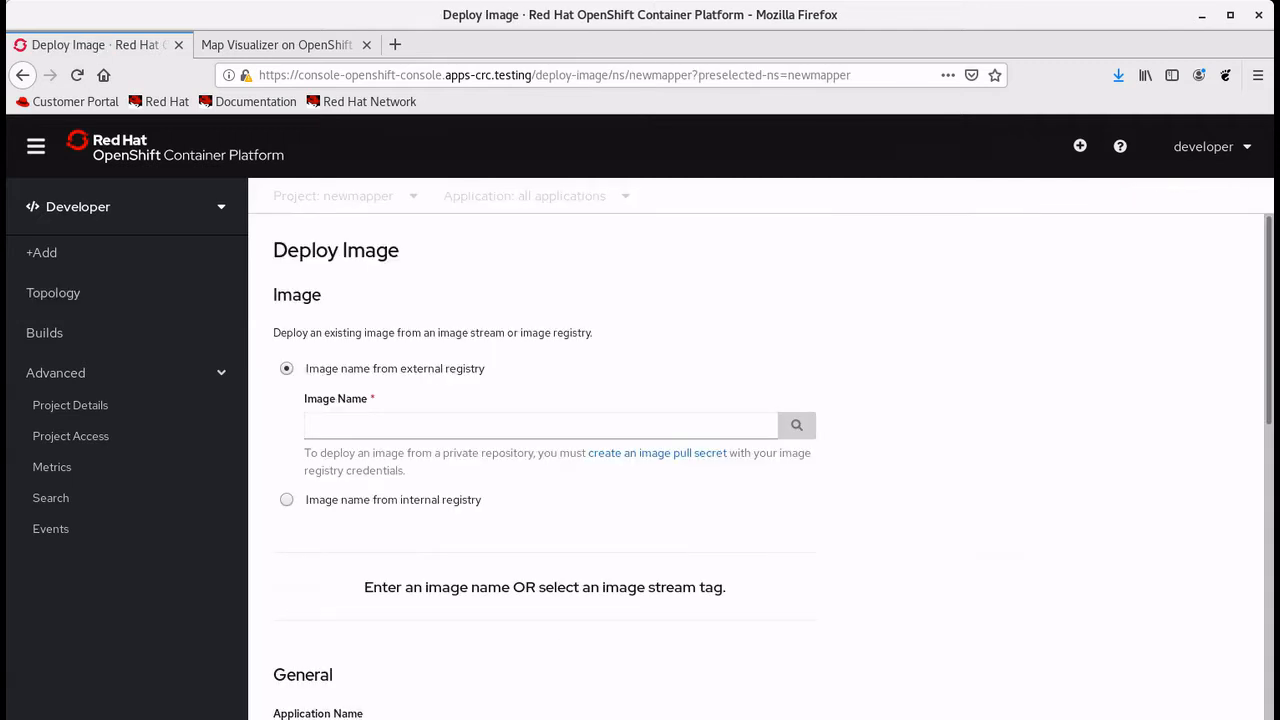
pyautogui.click(400, 429)
pyautogui.write('docker.io/openshiftroadshow/parksmap-katacoda:1.2.0')
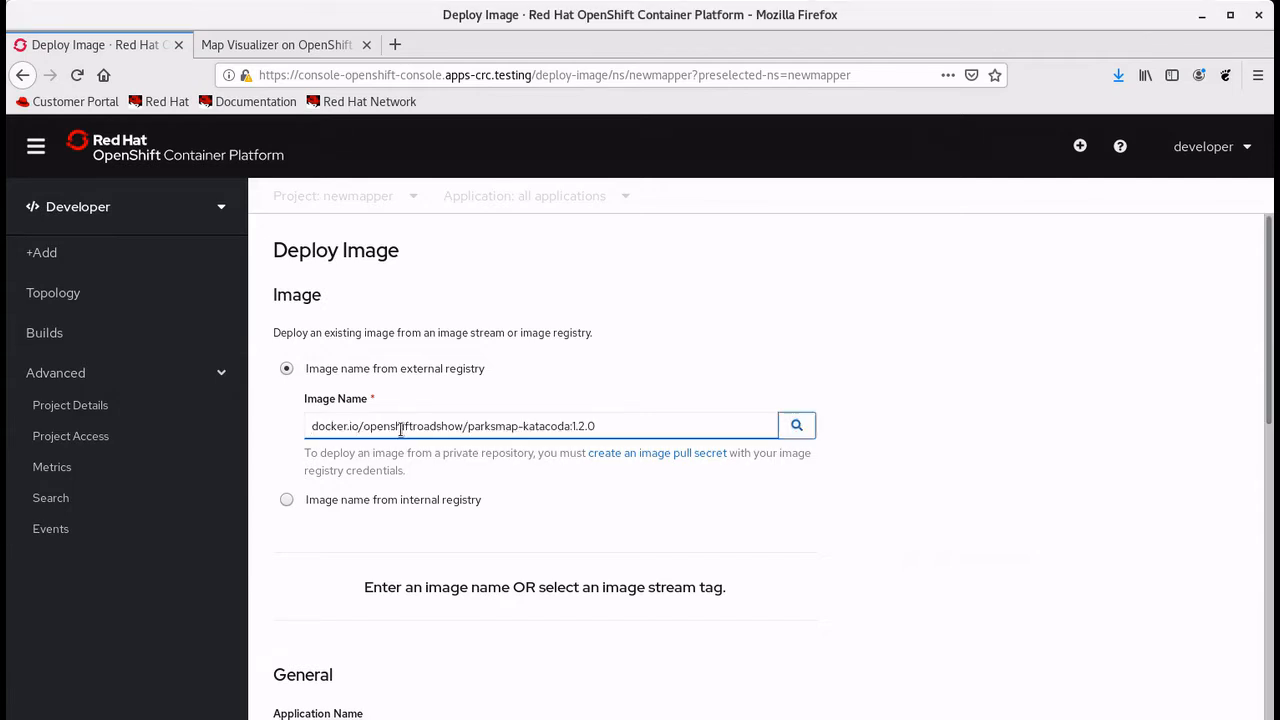
pyautogui.click(805, 429)
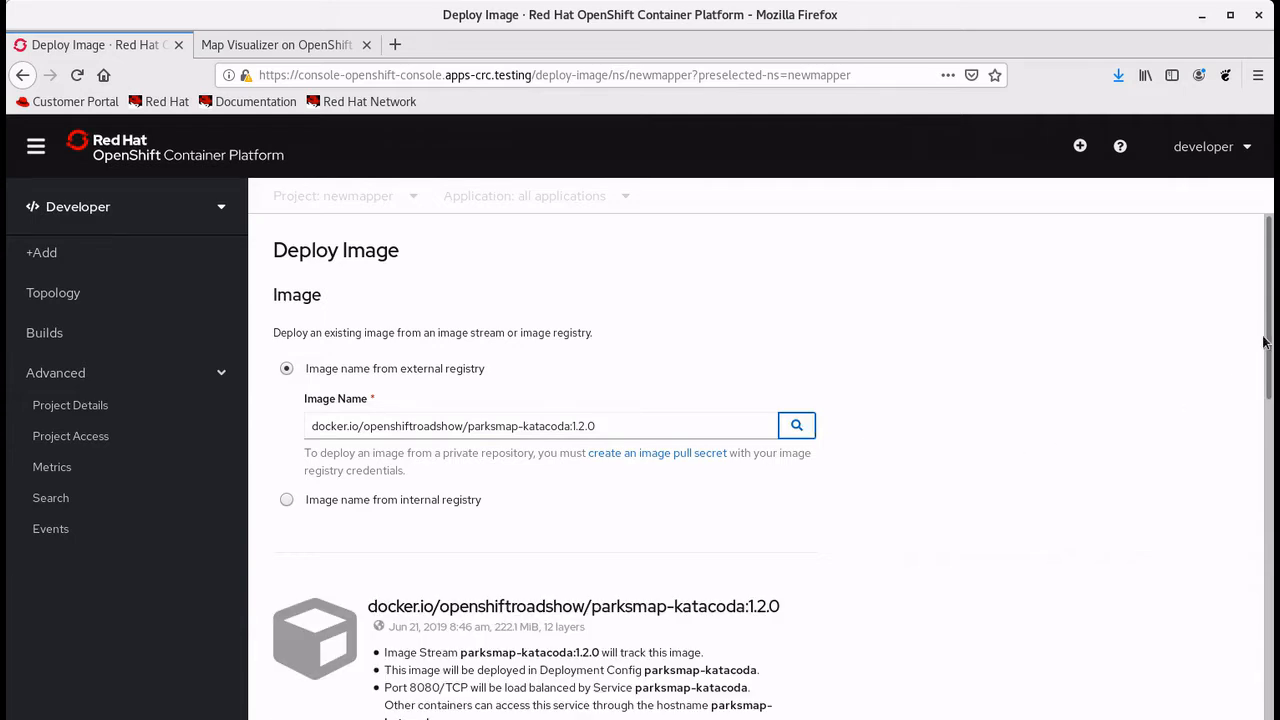
# Deploy the parksmap-katacoda image as a Deployment Config without creating a route to the application.
pyautogui.moveTo(1270, 320); pyautogui.dragTo(1273, 420)
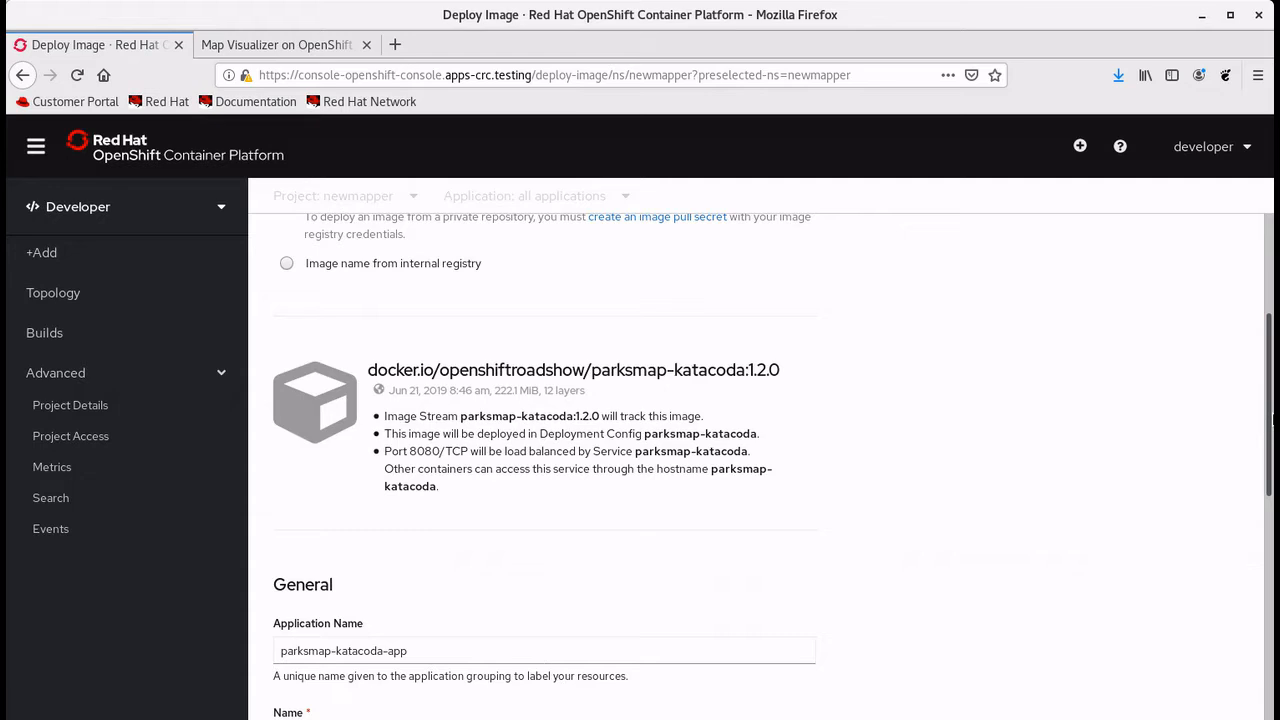
pyautogui.moveTo(1273, 420); pyautogui.dragTo(1249, 543)
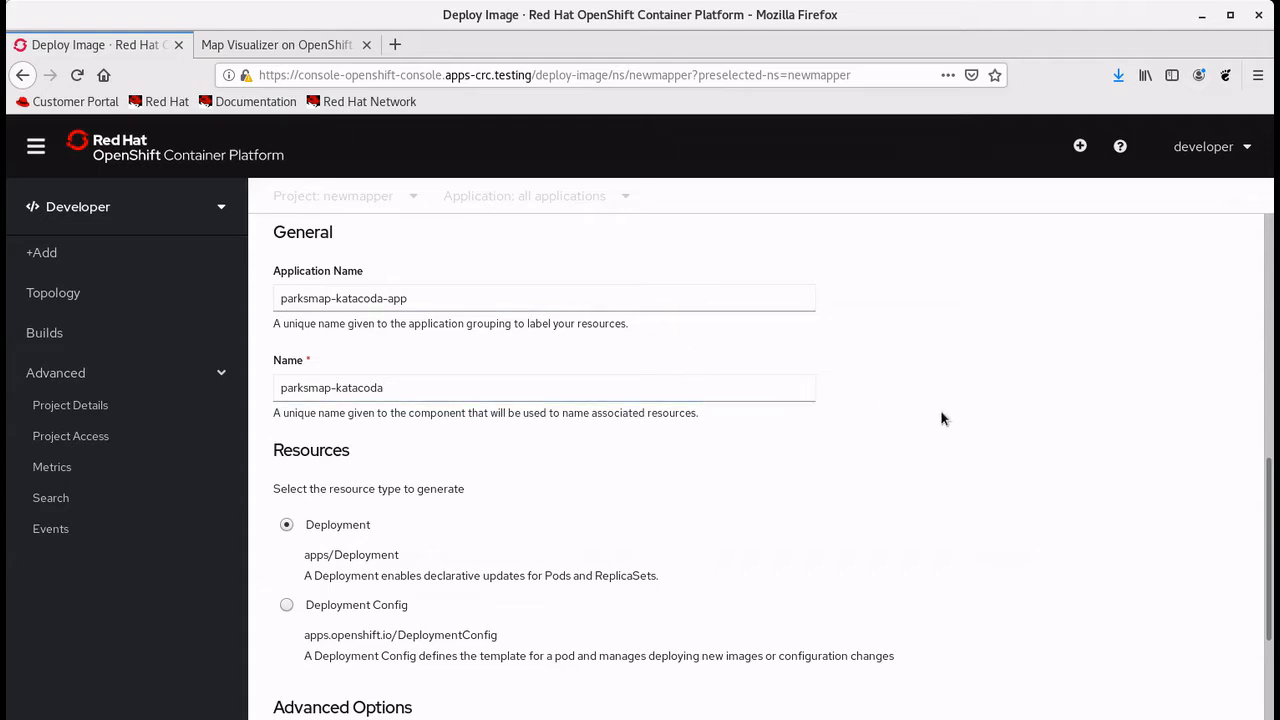
pyautogui.click(287, 606)
pyautogui.scroll(-3, 1256, 497)
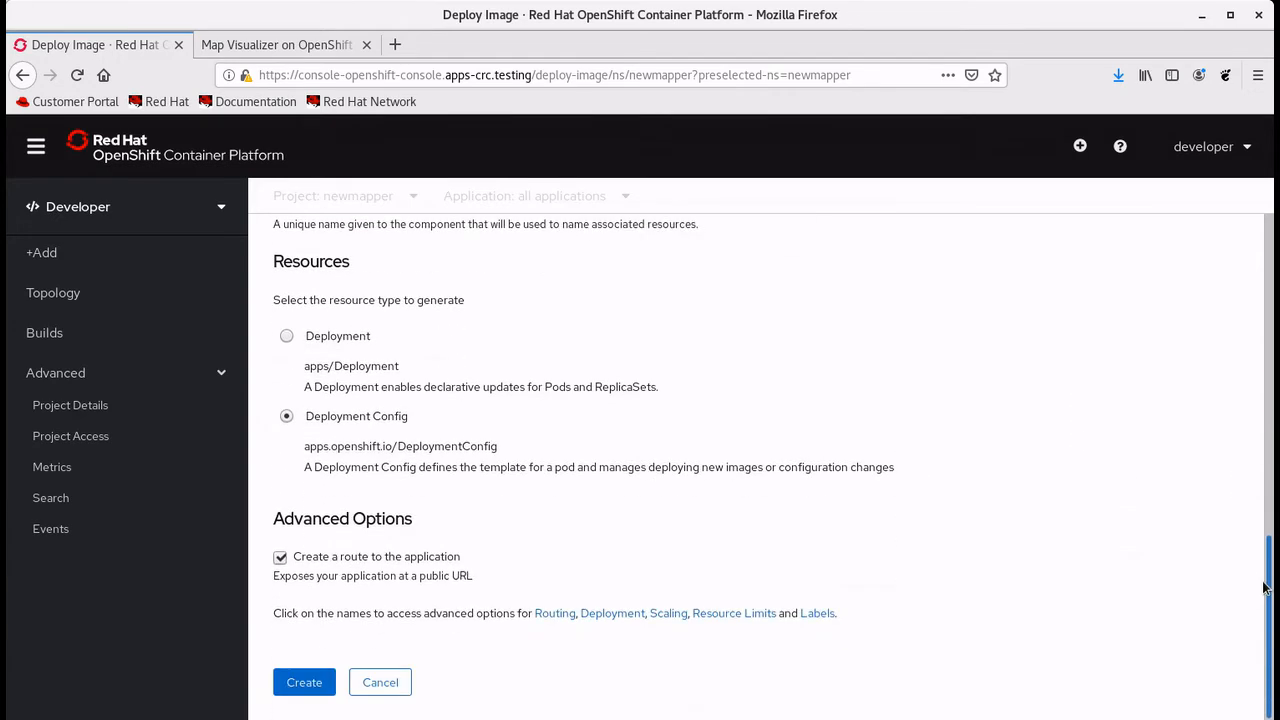
pyautogui.click(280, 557)
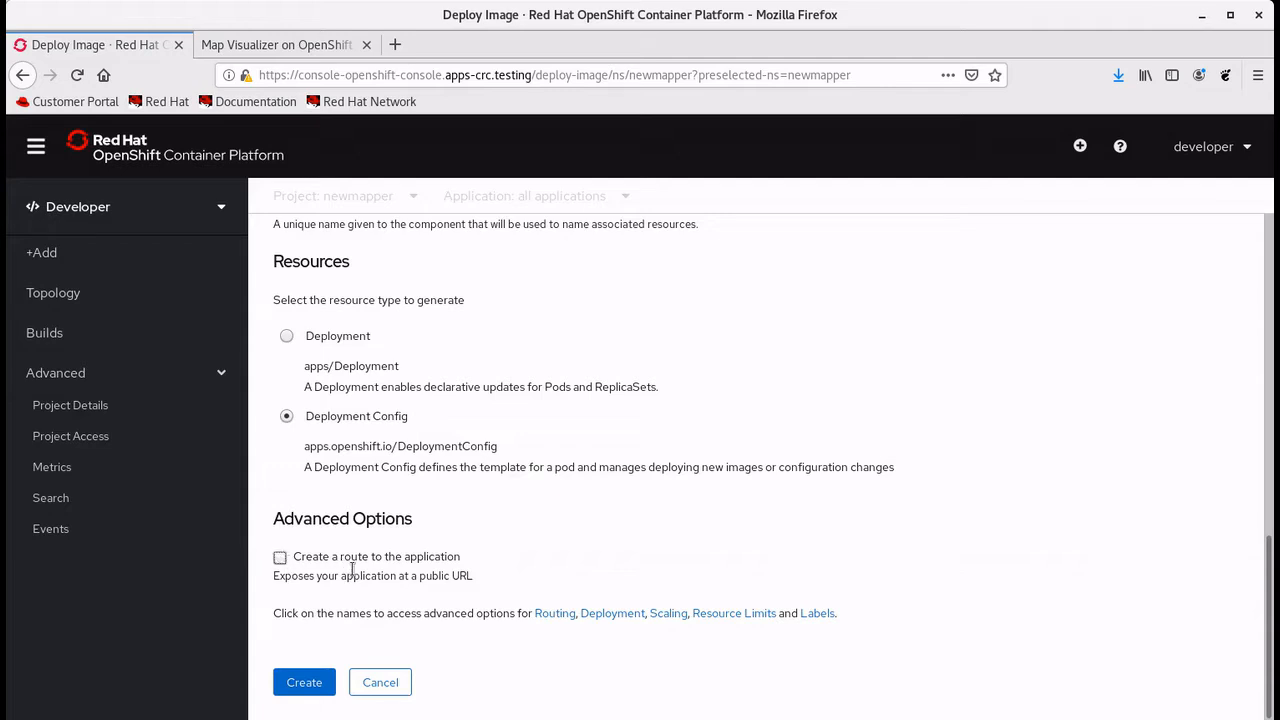
pyautogui.click(302, 683)
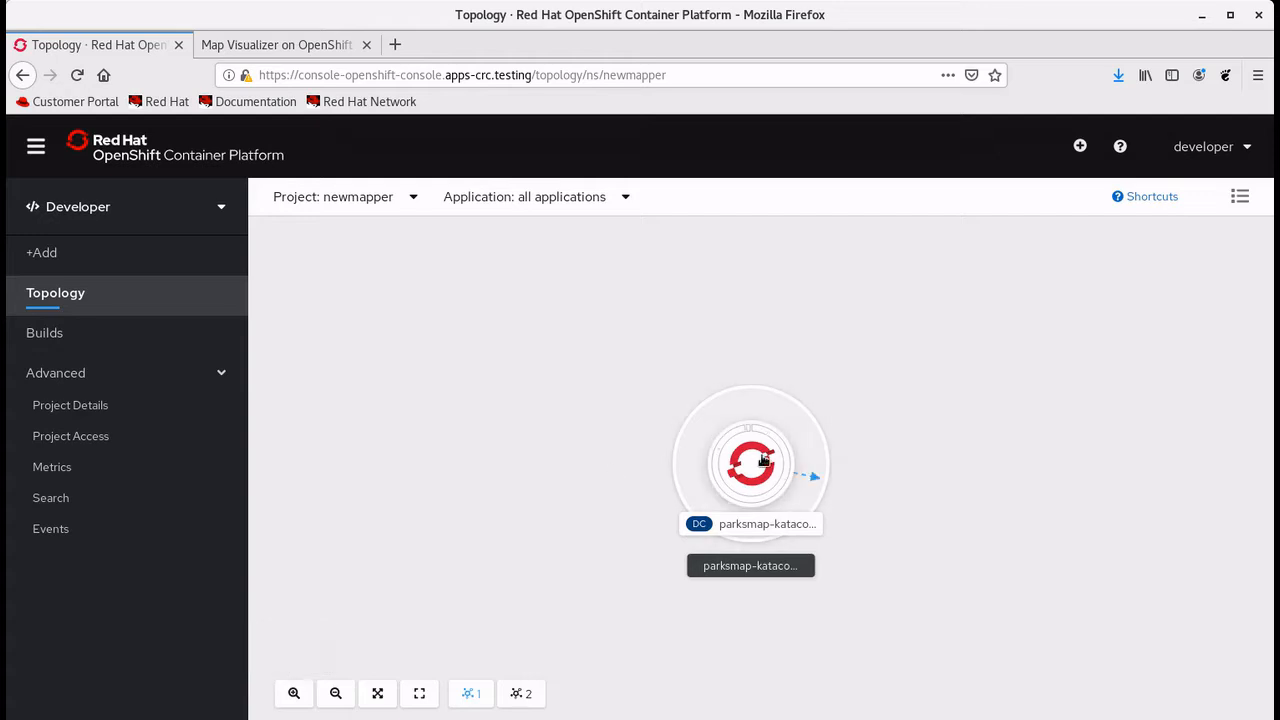
# Open the parksmap-katacoda workload's overview in the topology and scale it up to two pods.
pyautogui.click(763, 459)
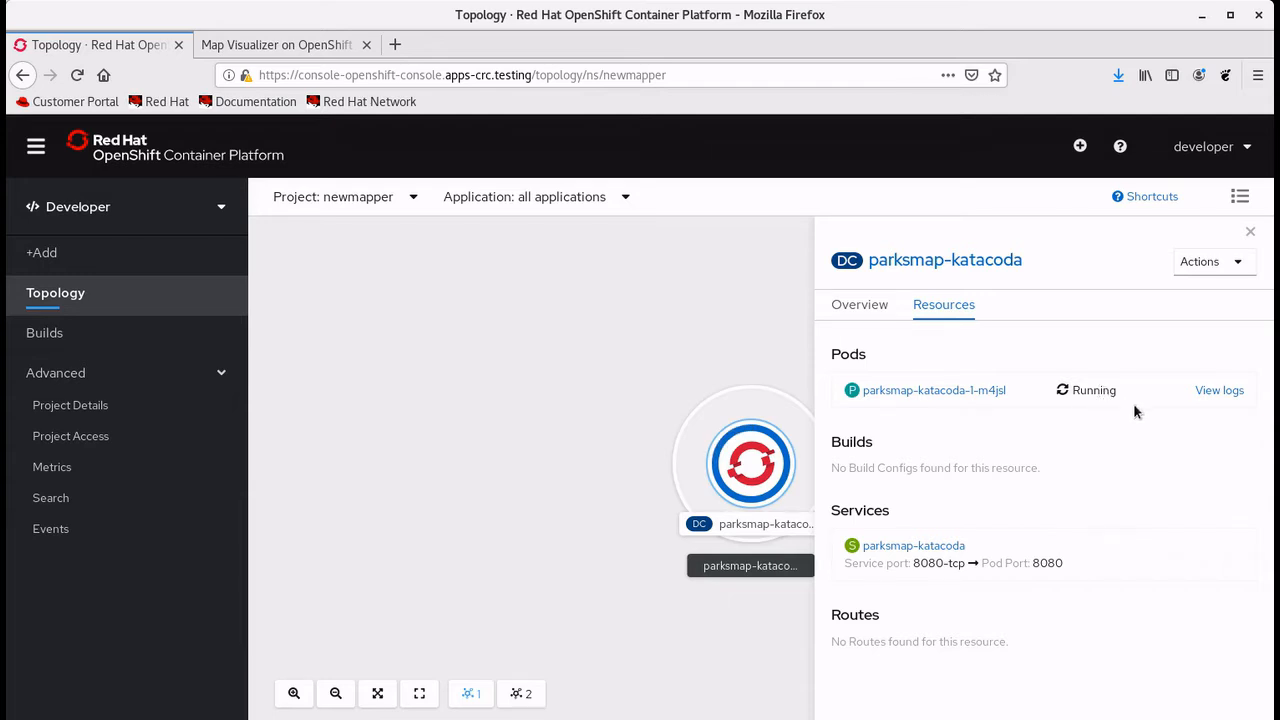
pyautogui.click(862, 309)
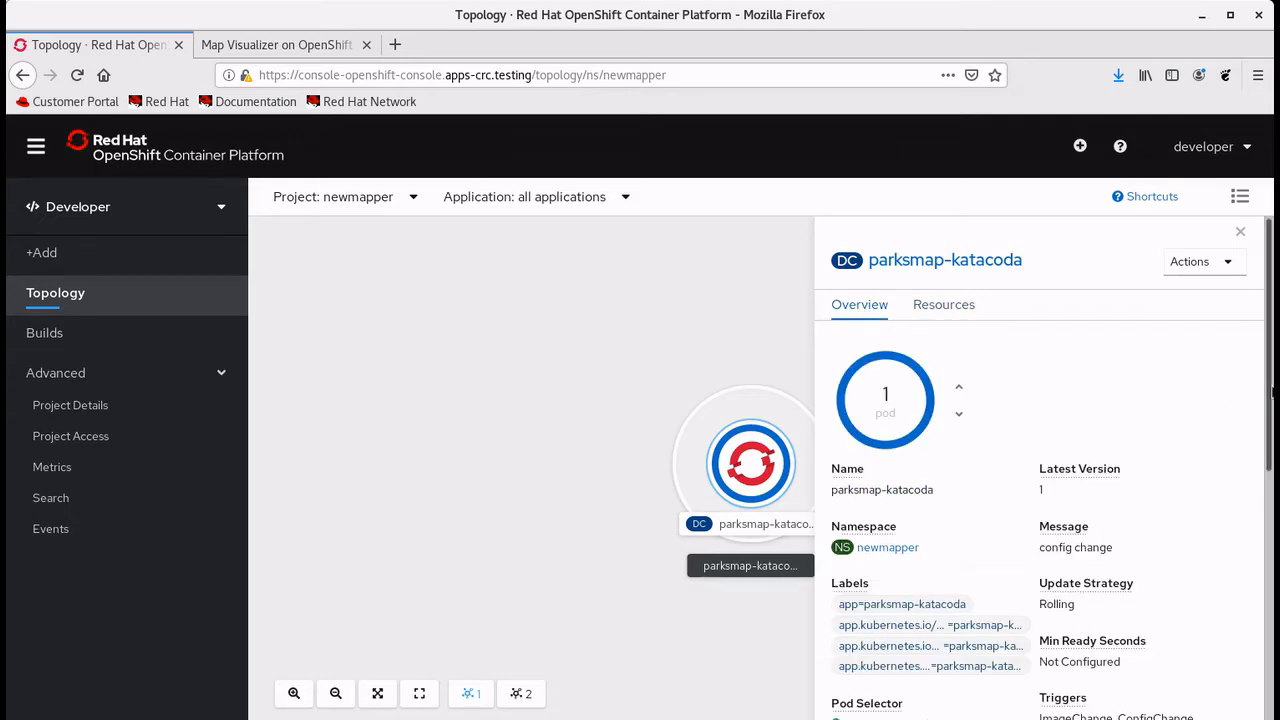
pyautogui.moveTo(1269, 396); pyautogui.dragTo(1237, 383)
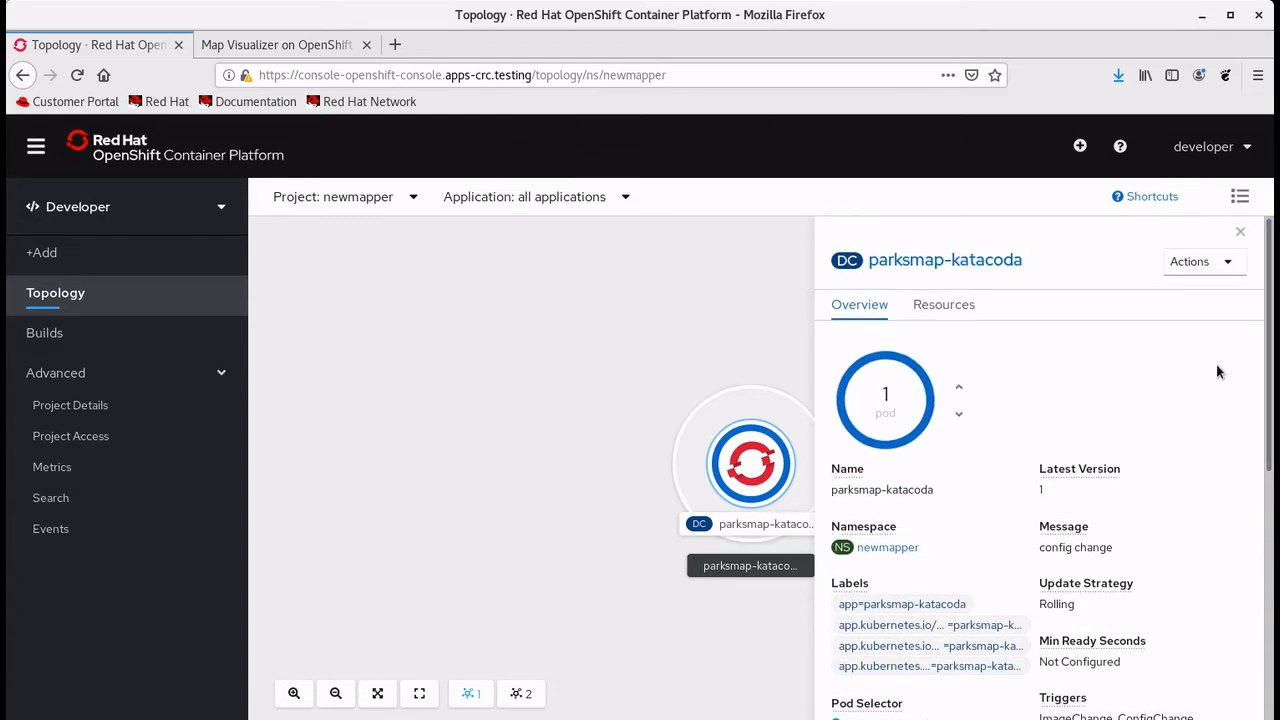
pyautogui.click(959, 388)
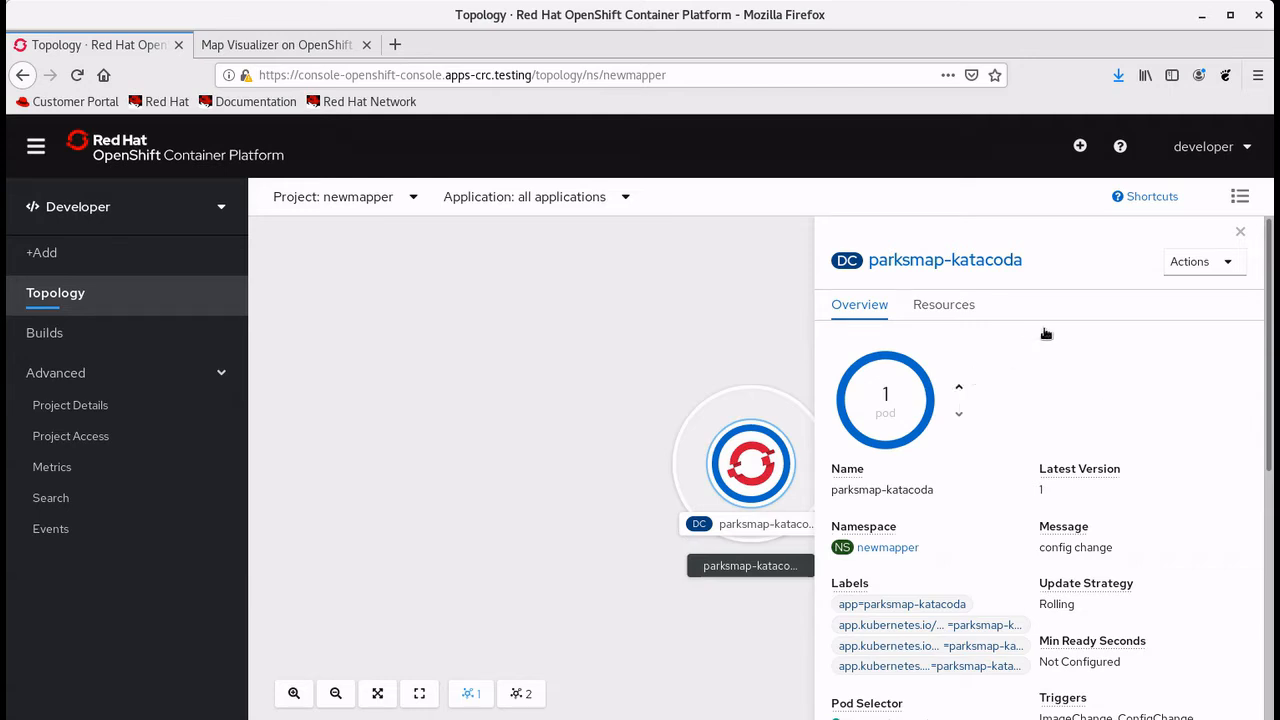
# Review the details of the parksmap-katacoda-1-m4jsl pod from the workload's resources and delete that pod.
pyautogui.click(944, 308)
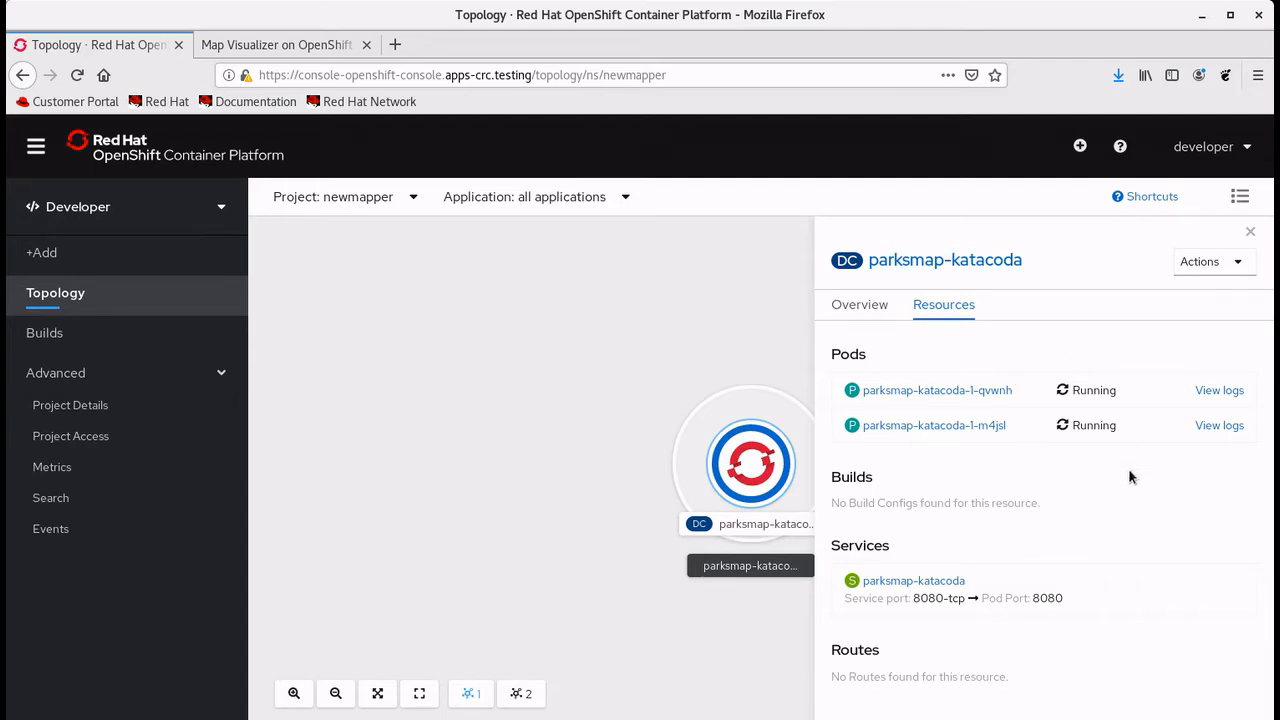
pyautogui.click(978, 430)
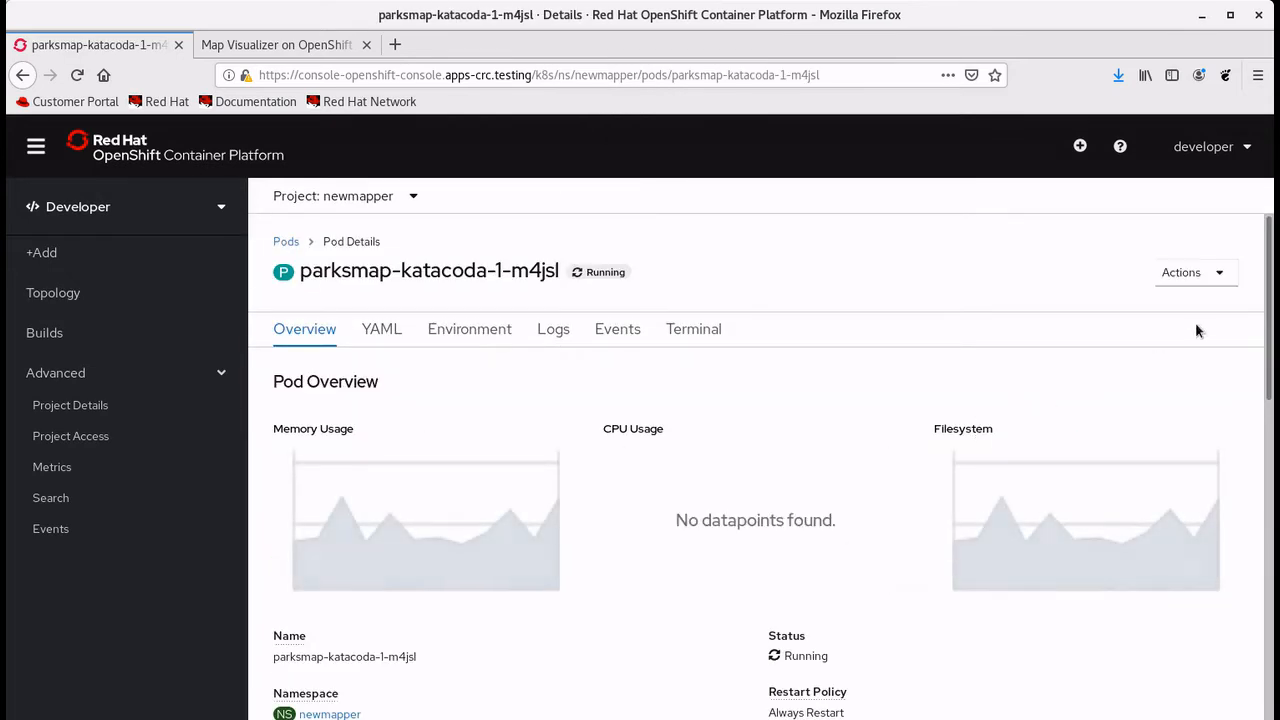
pyautogui.scroll(-2, 1267, 313)
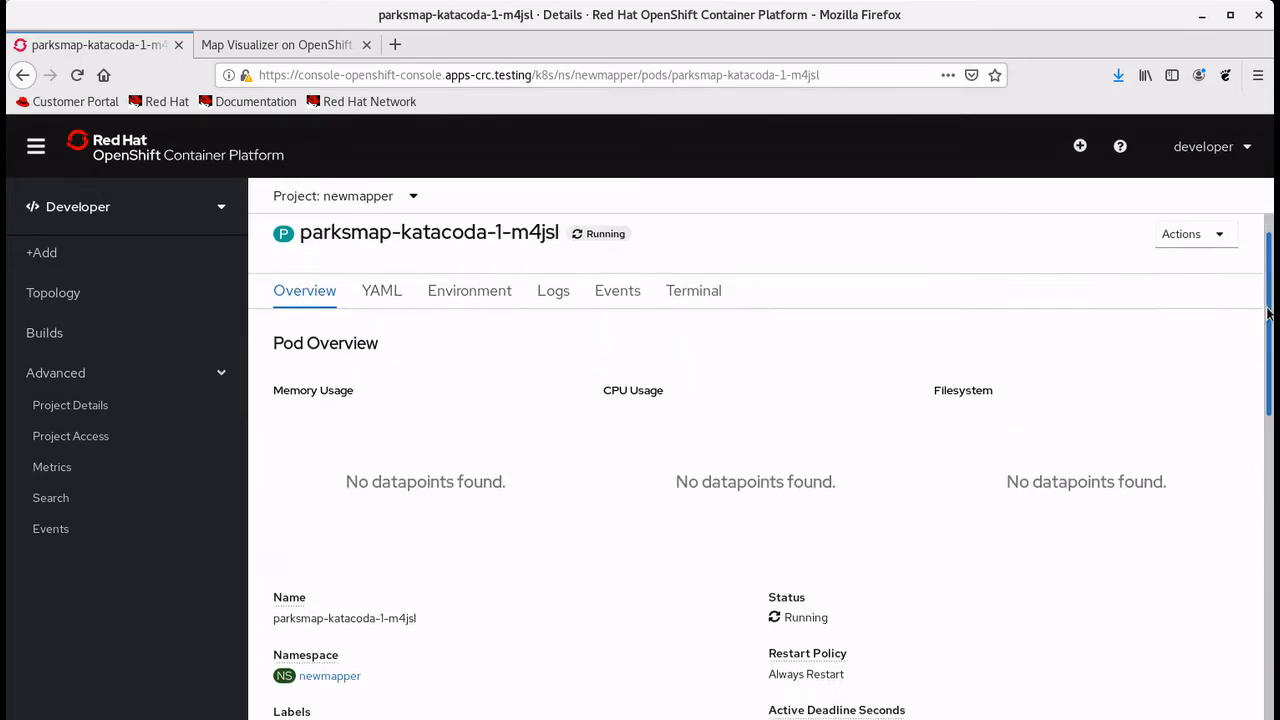
pyautogui.moveTo(1267, 313); pyautogui.dragTo(1267, 455)
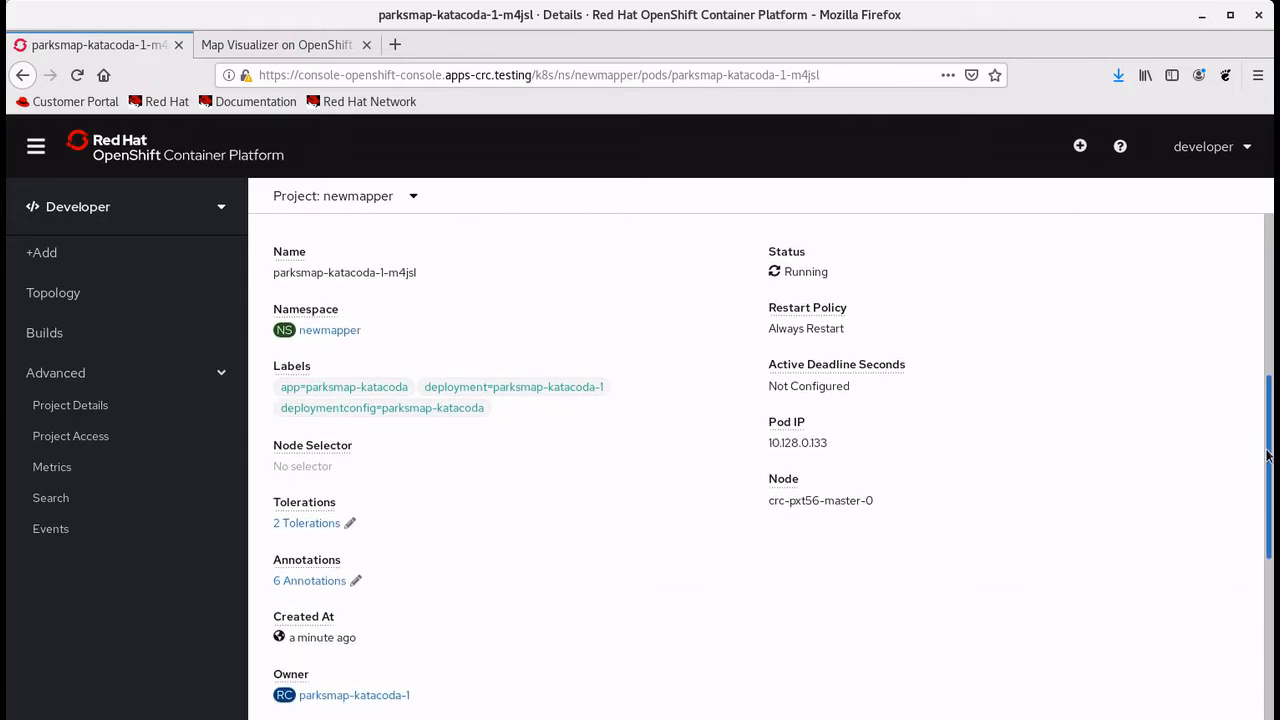
pyautogui.scroll(5, 1267, 455)
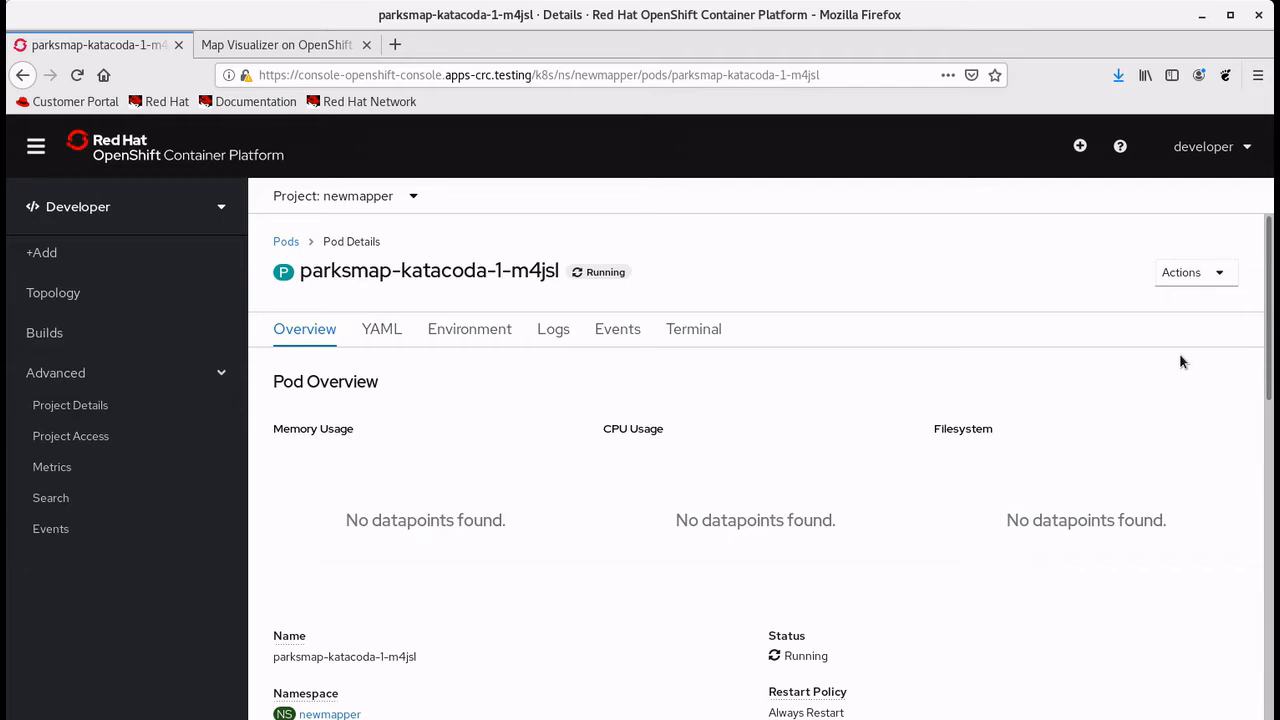
pyautogui.click(1220, 276)
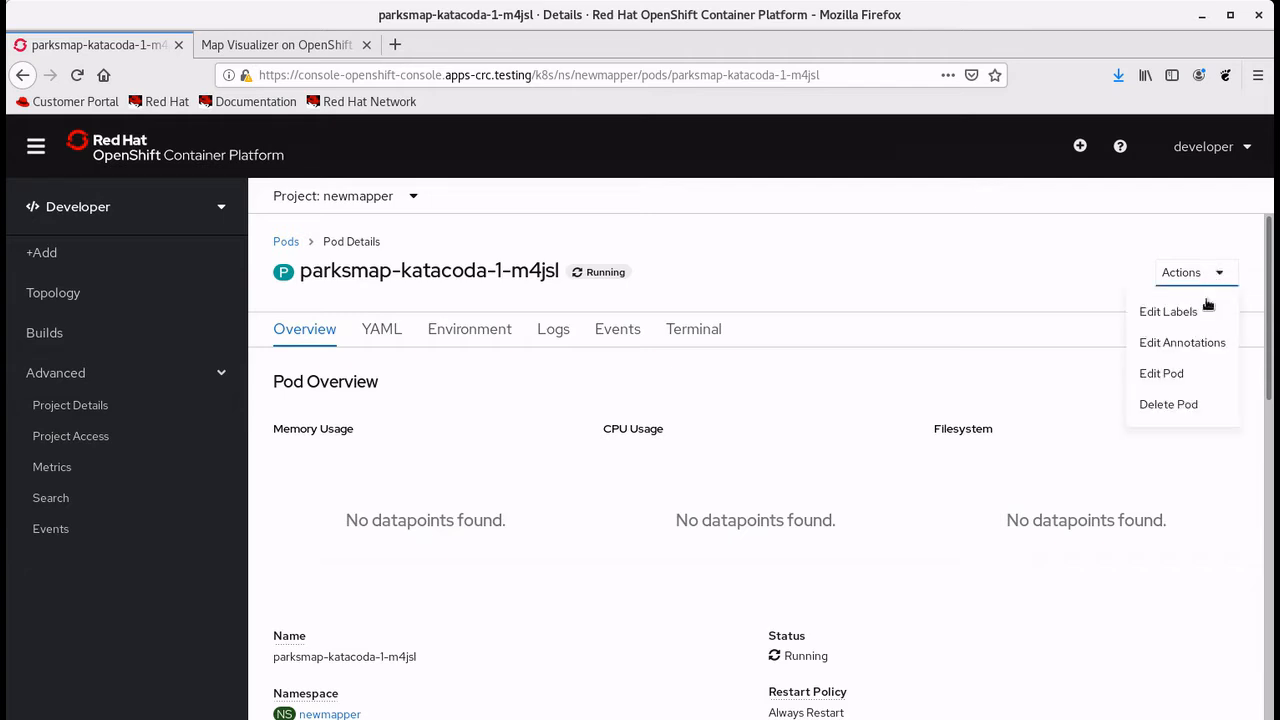
pyautogui.click(1178, 404)
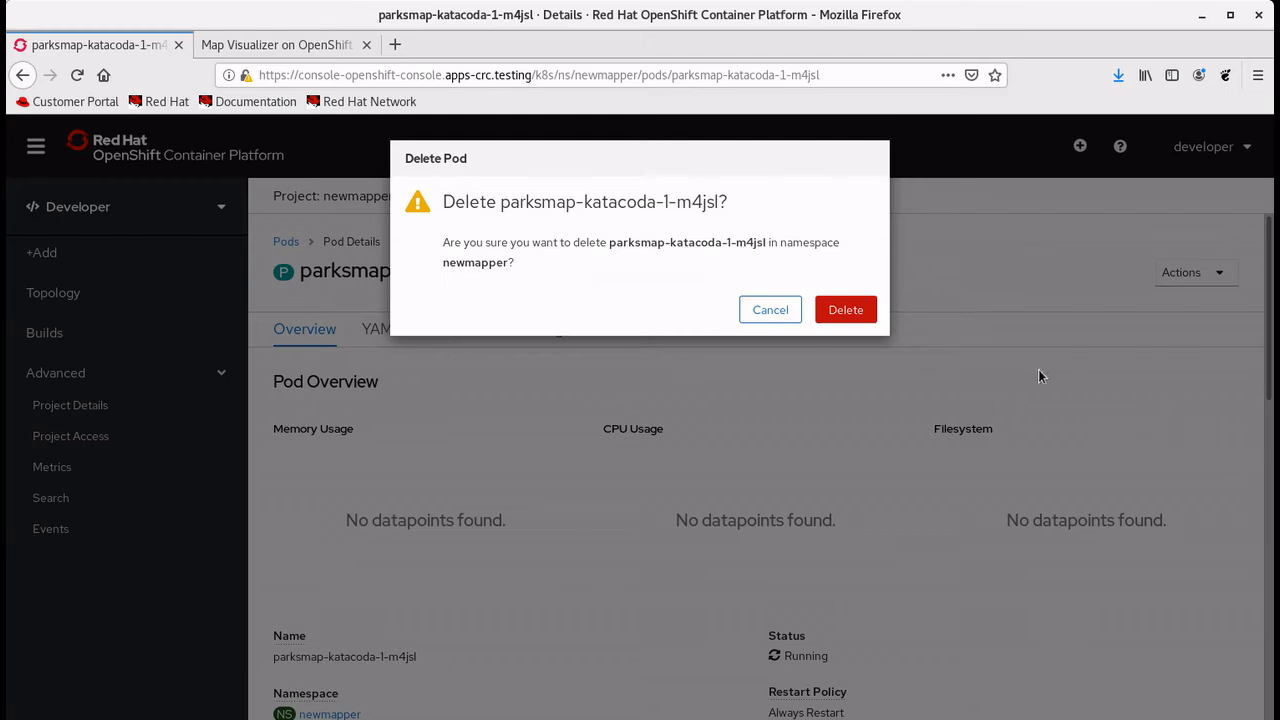
pyautogui.click(838, 312)
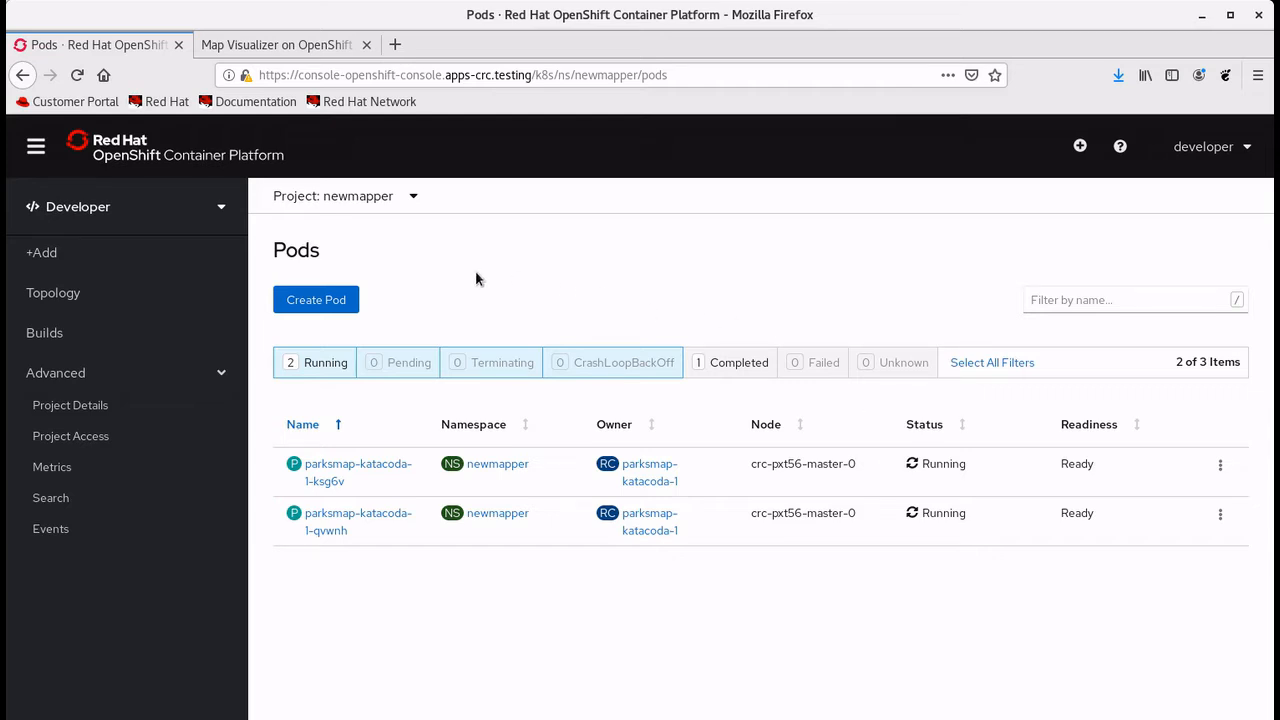
# Scale the parksmap-katacoda workload in the topology down to one pod and check its resources.
pyautogui.click(60, 293)
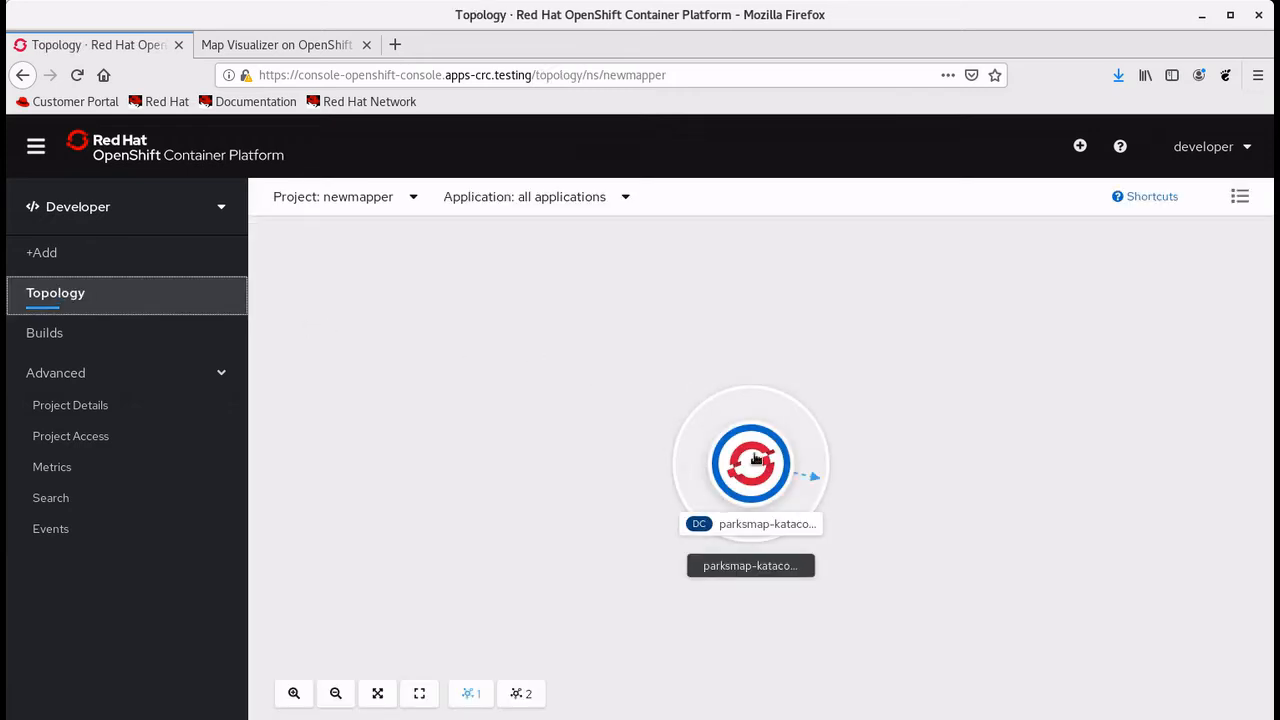
pyautogui.click(757, 465)
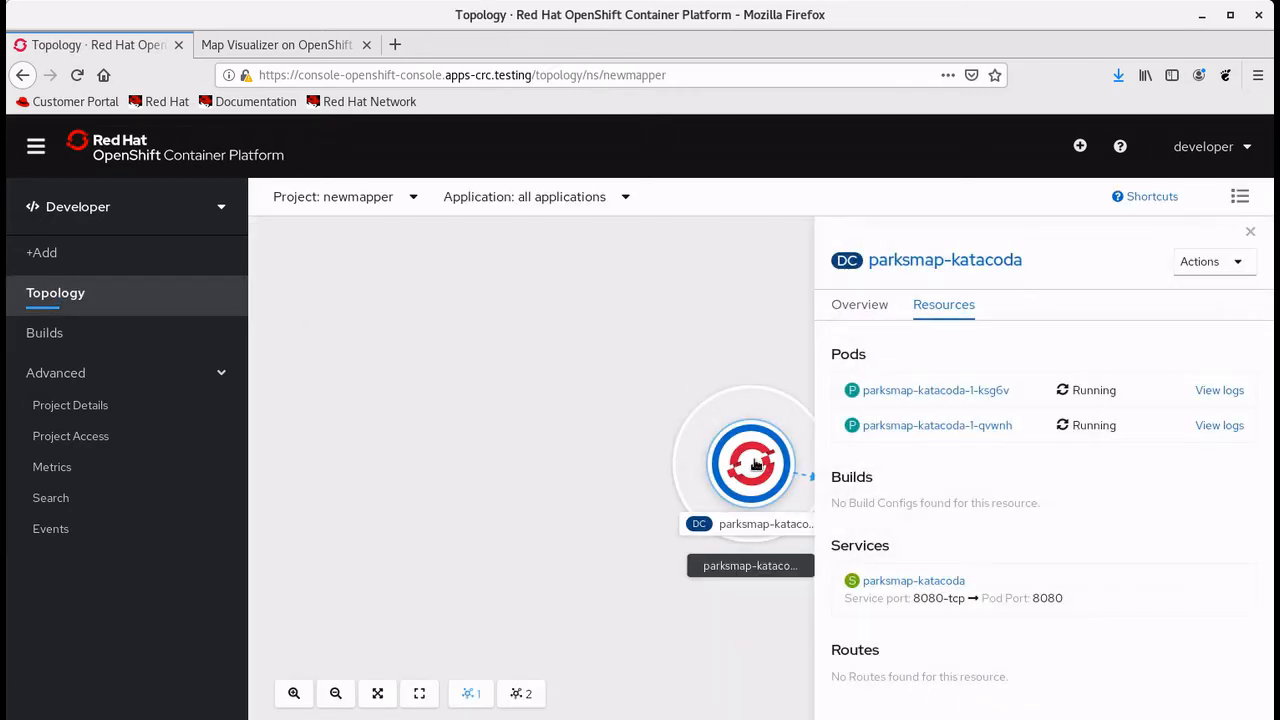
pyautogui.click(869, 310)
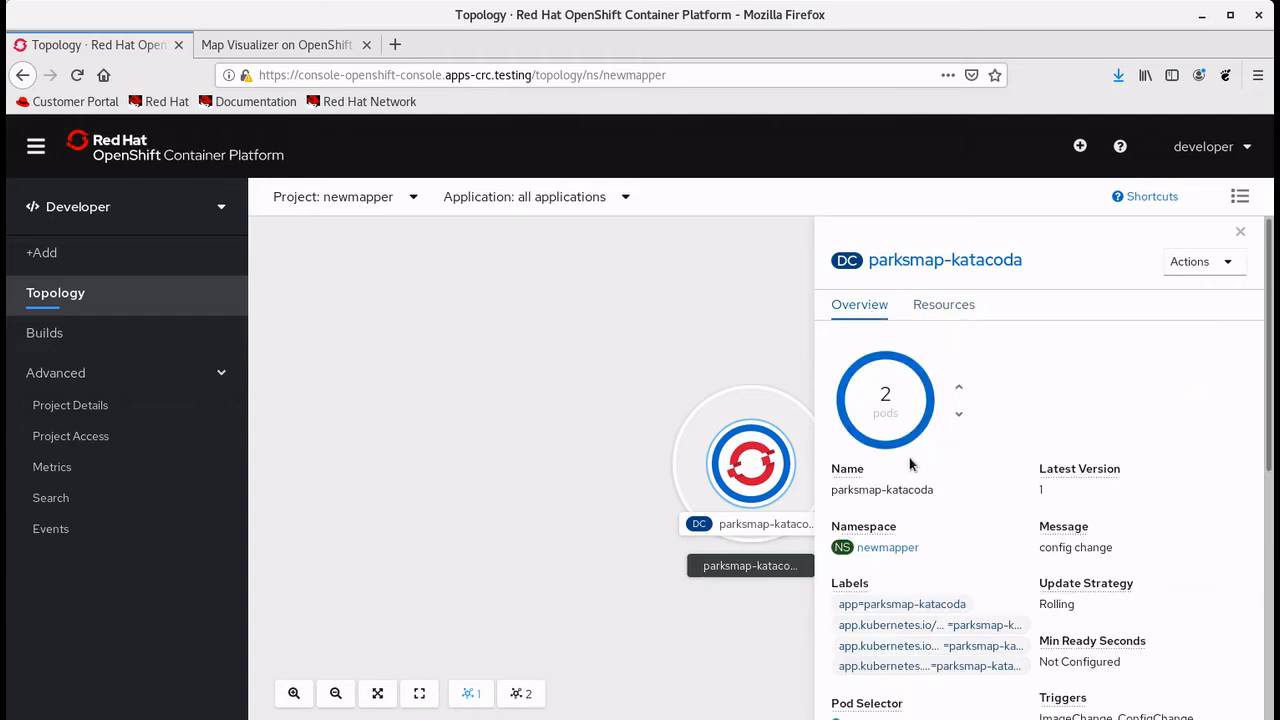
pyautogui.click(961, 416)
pyautogui.click(945, 306)
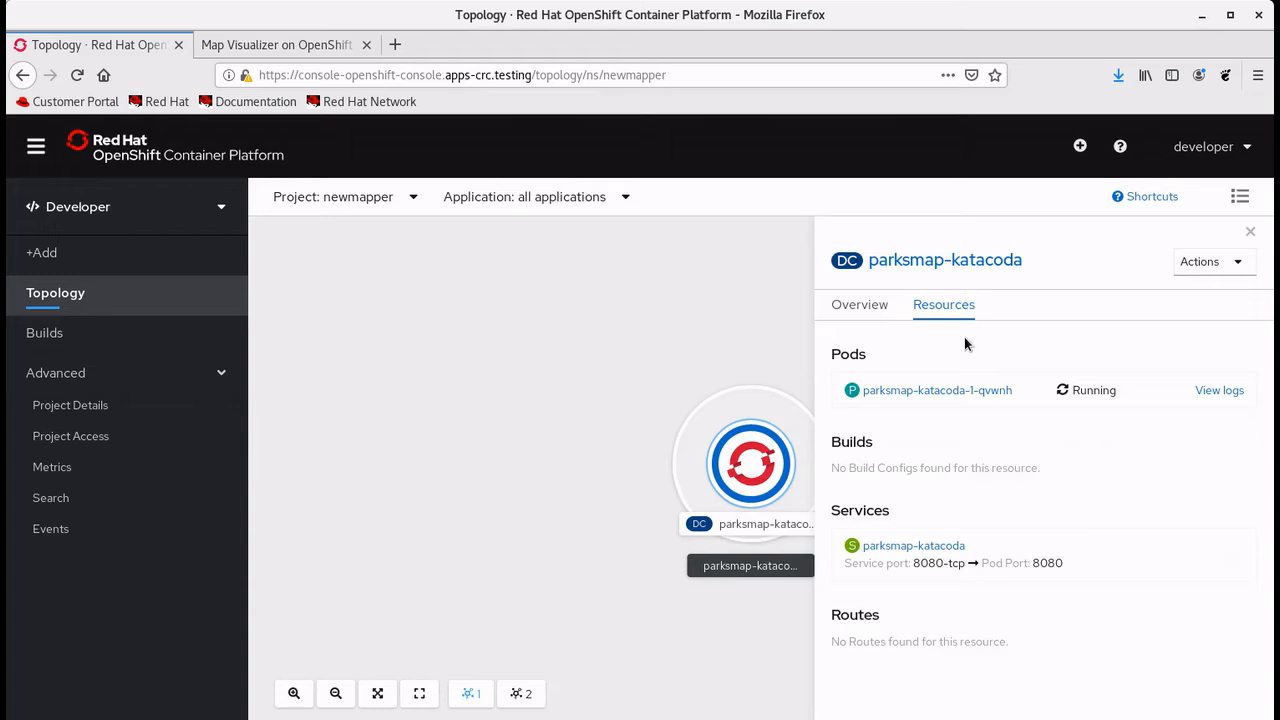
pyautogui.click(856, 317)
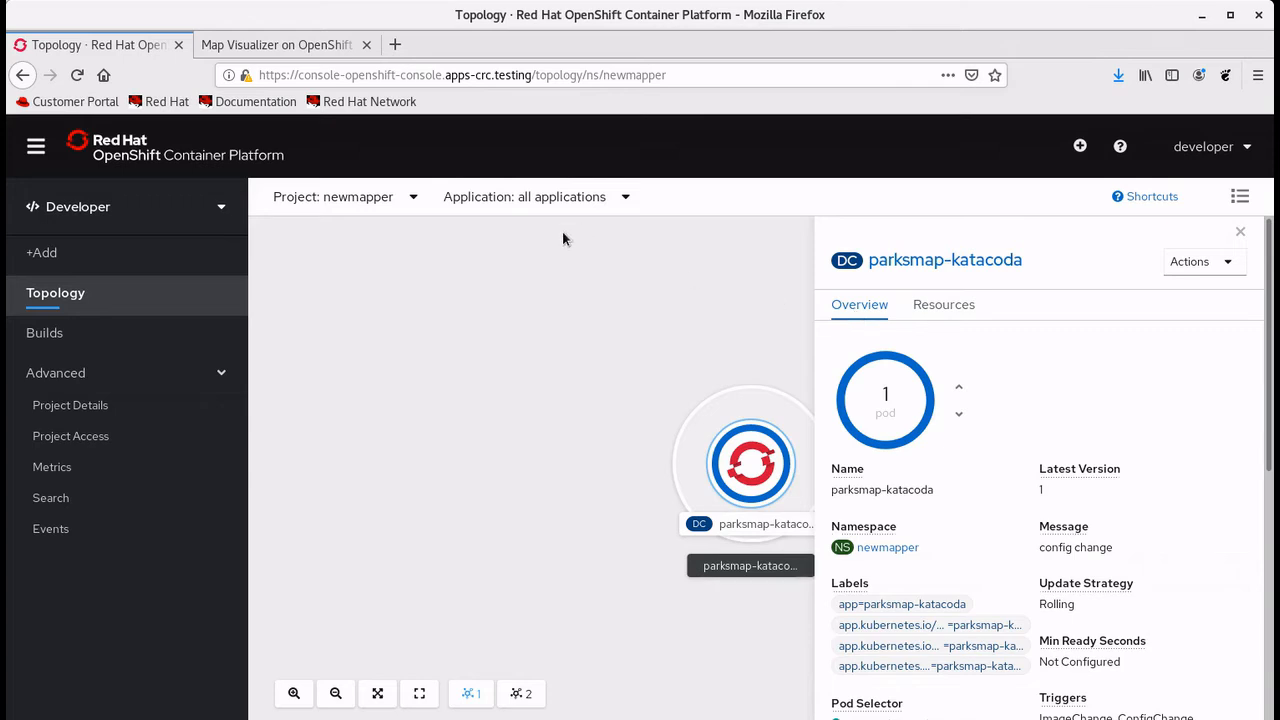
# Switch to the Administrator perspective and start a new route in the newmapper project.
pyautogui.click(223, 208)
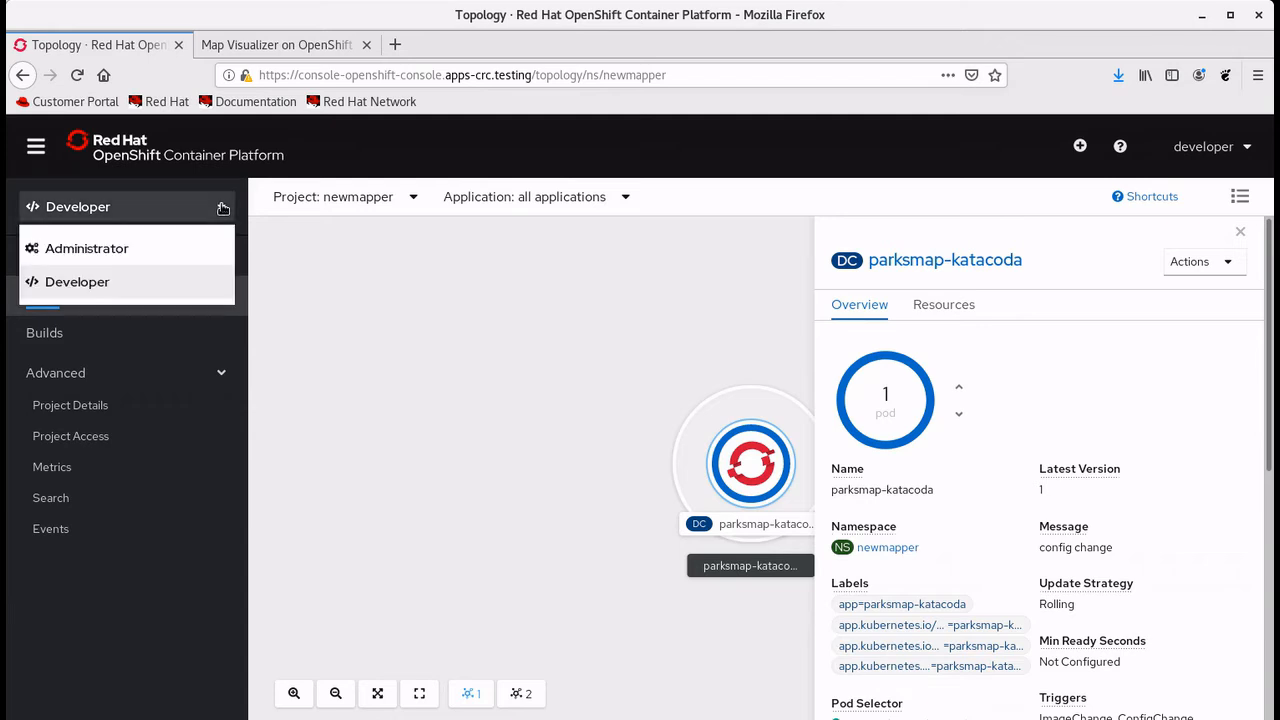
pyautogui.click(168, 245)
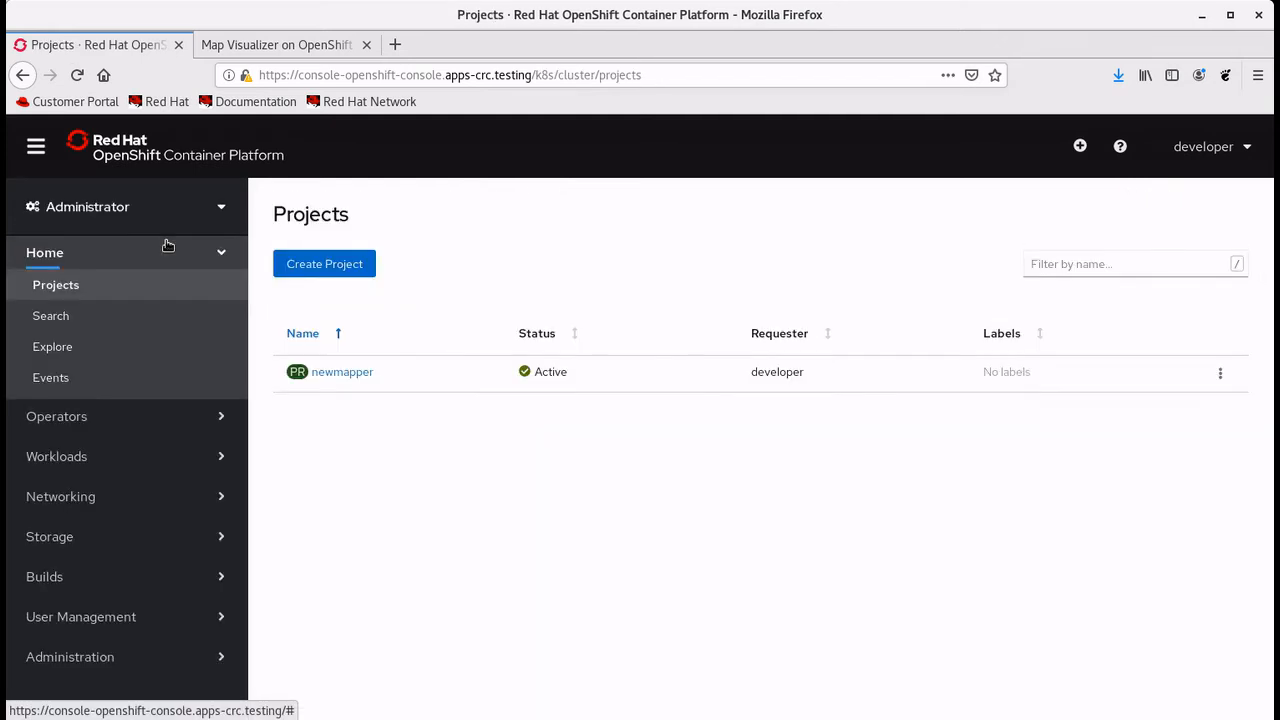
pyautogui.click(223, 500)
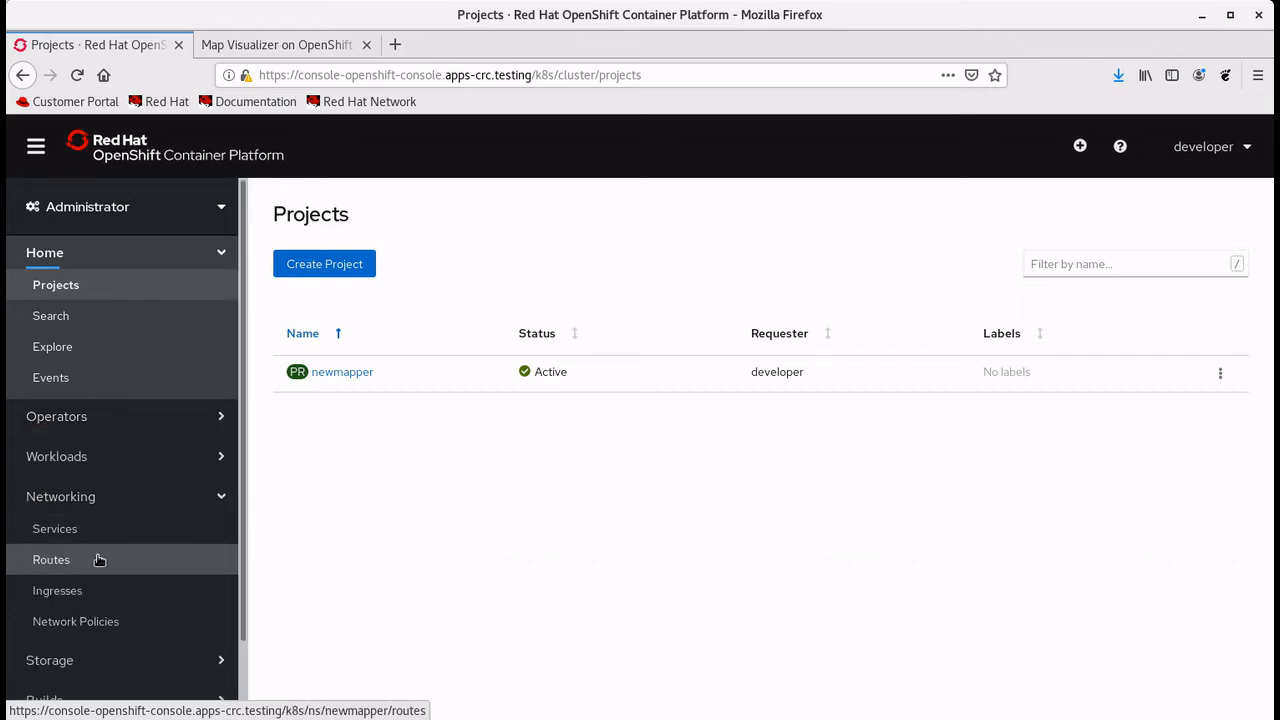
pyautogui.click(64, 565)
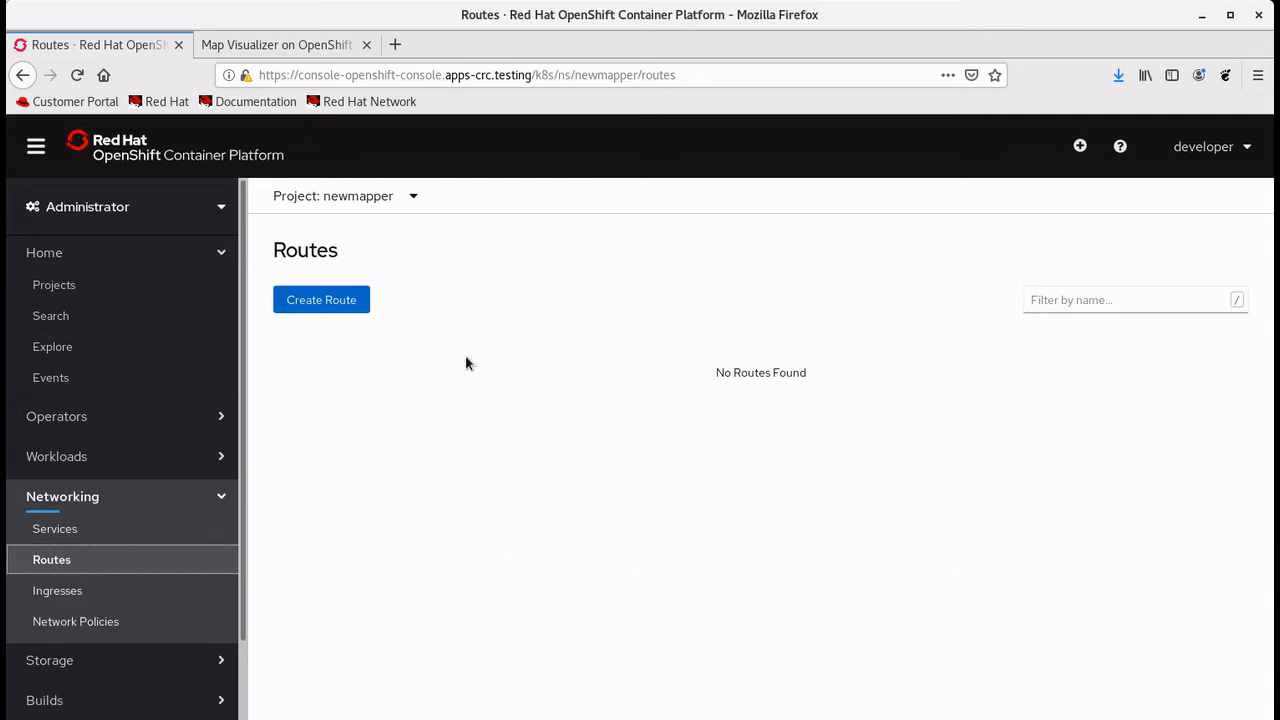
pyautogui.click(329, 305)
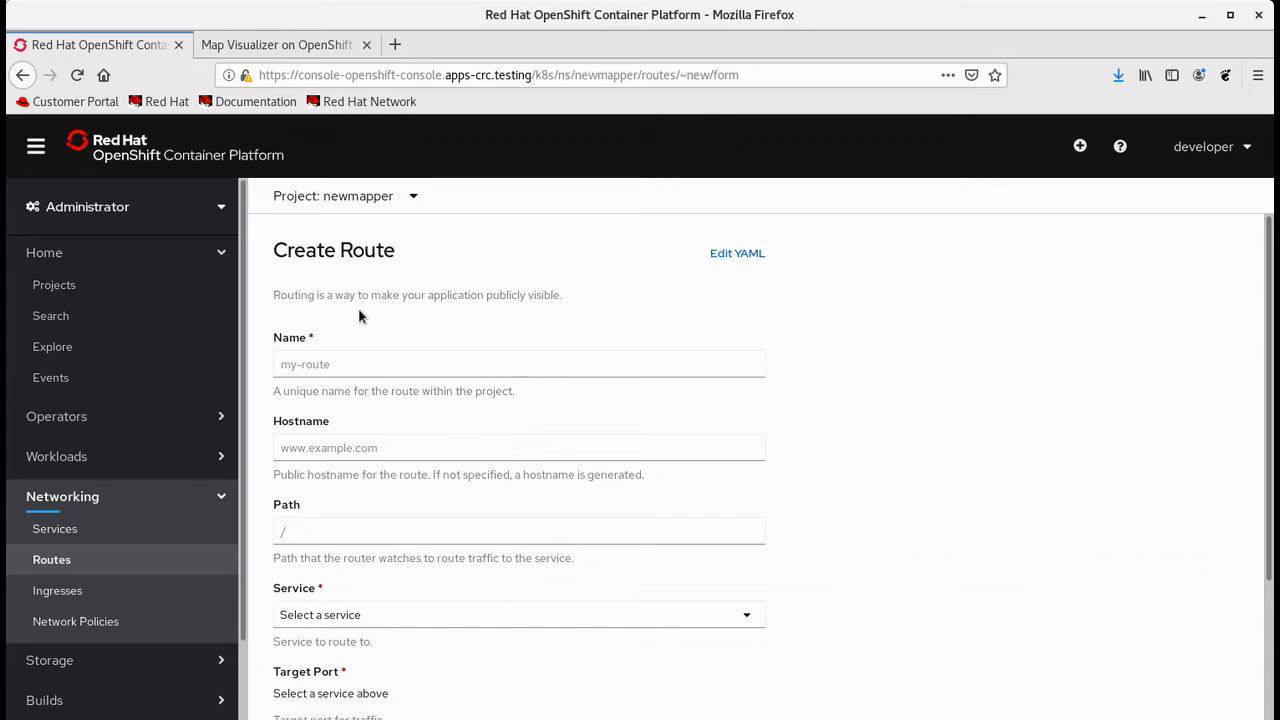
# Create the route as newroute for the parksmap-katacoda service with target port 8080 → 8080 (TCP).
pyautogui.click(404, 362)
pyautogui.write('newroute')
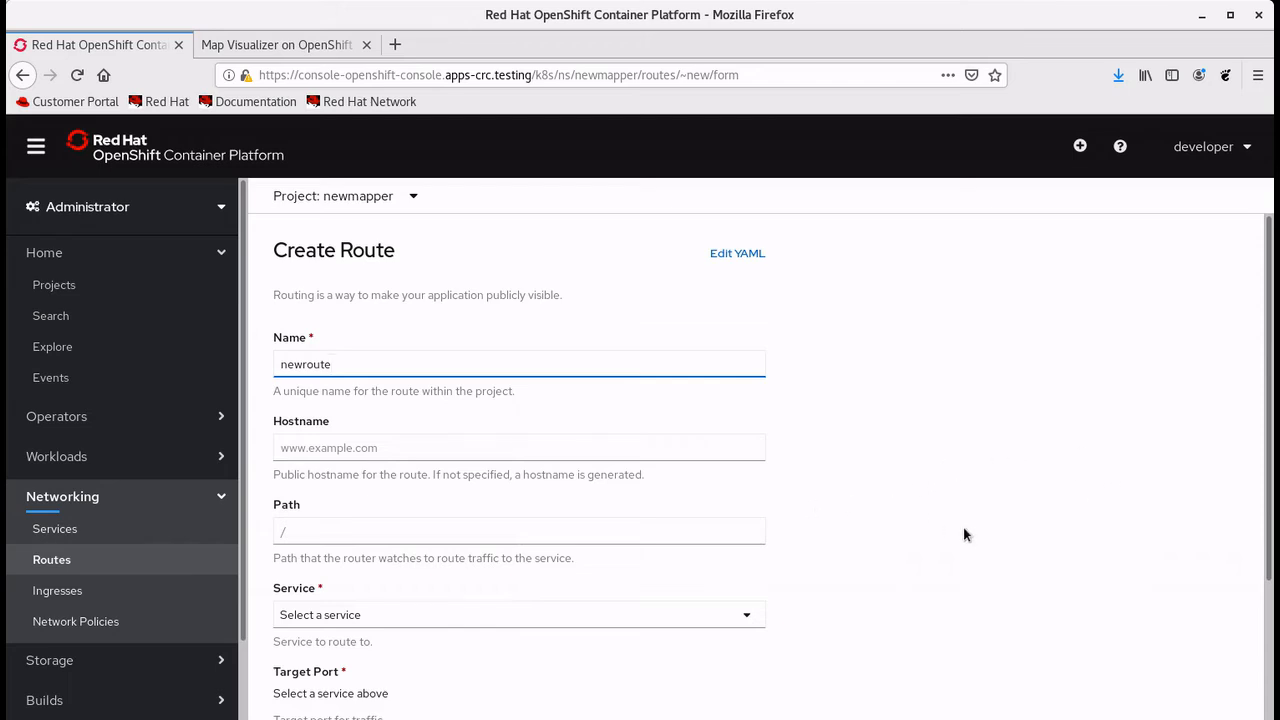
pyautogui.click(742, 614)
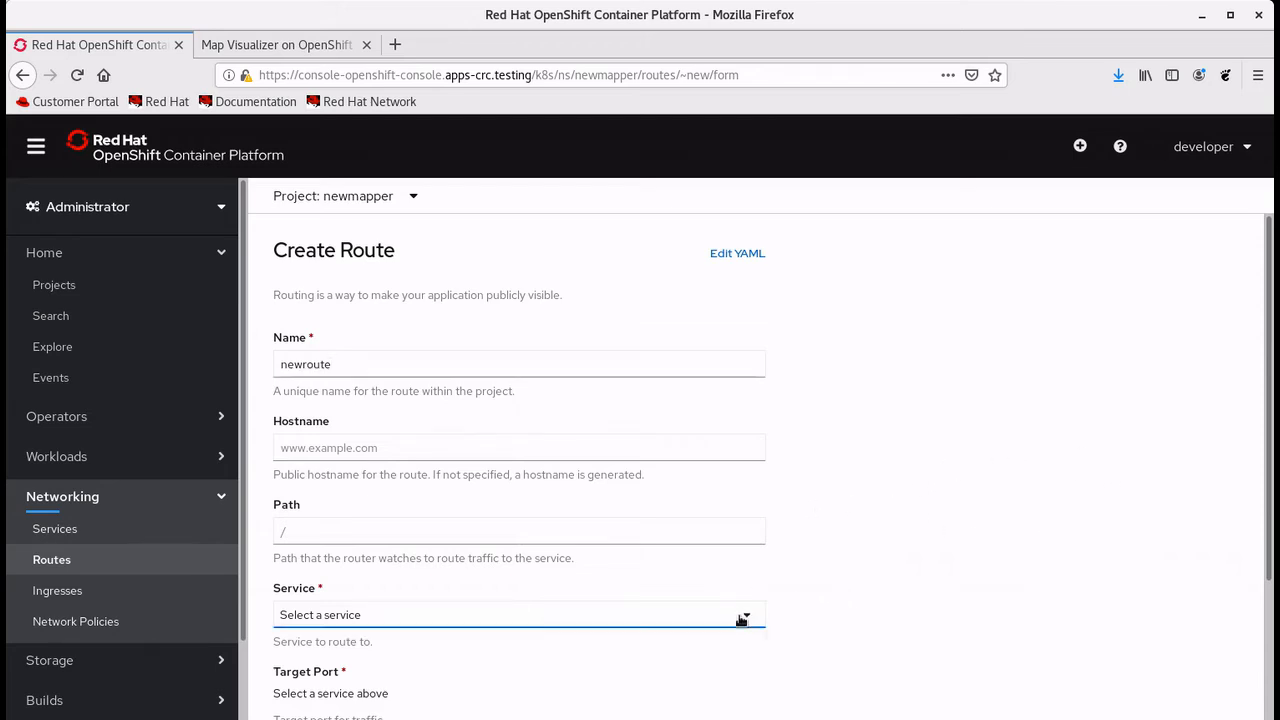
pyautogui.click(618, 650)
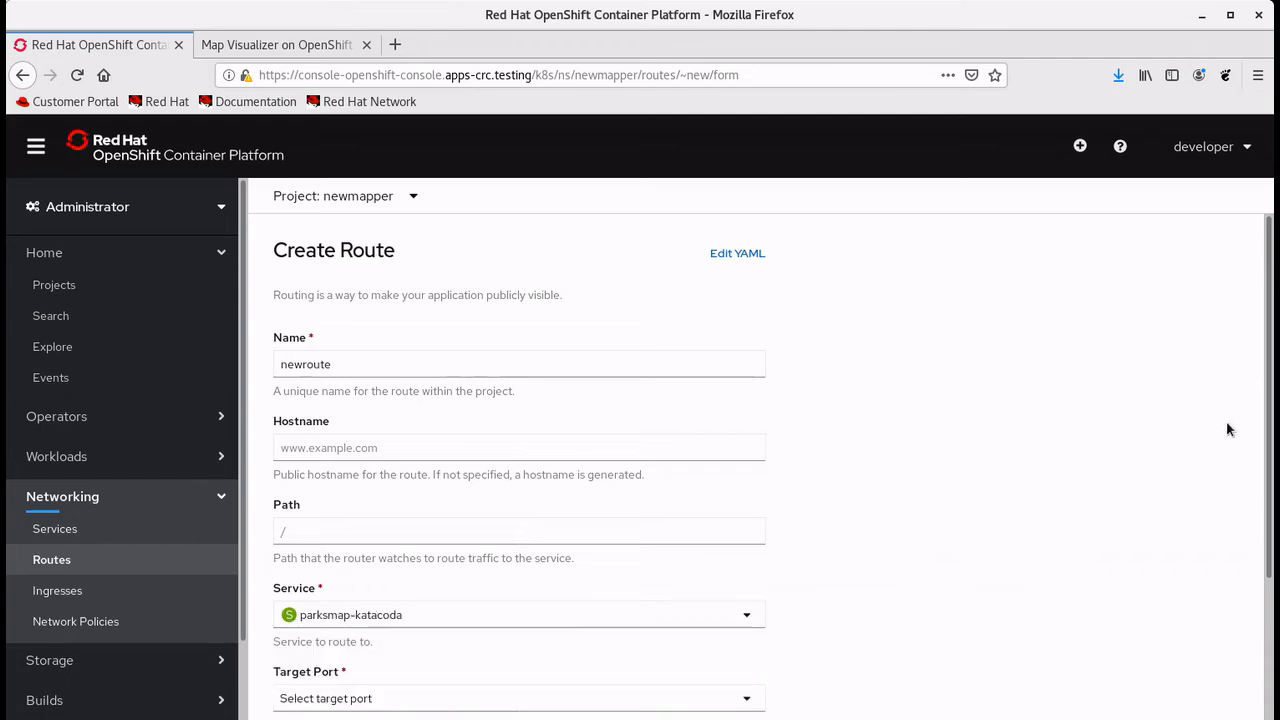
pyautogui.moveTo(1268, 346); pyautogui.dragTo(1268, 474)
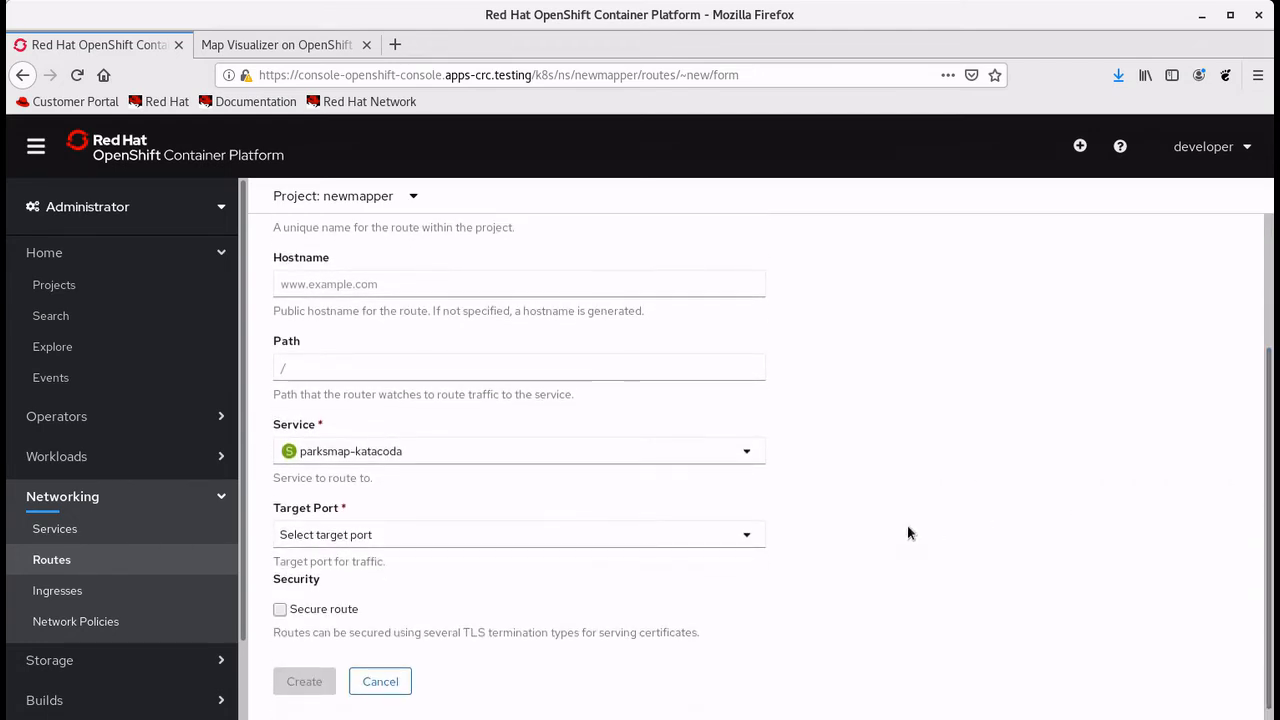
pyautogui.click(752, 536)
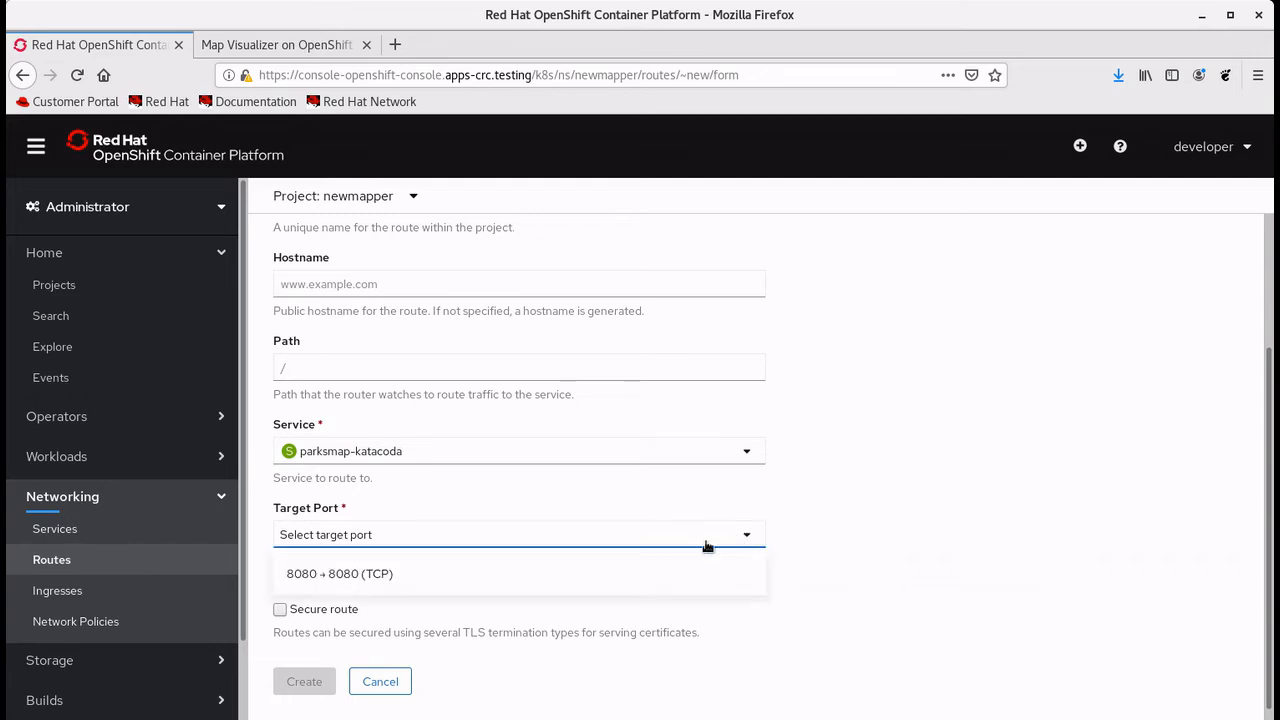
pyautogui.click(632, 572)
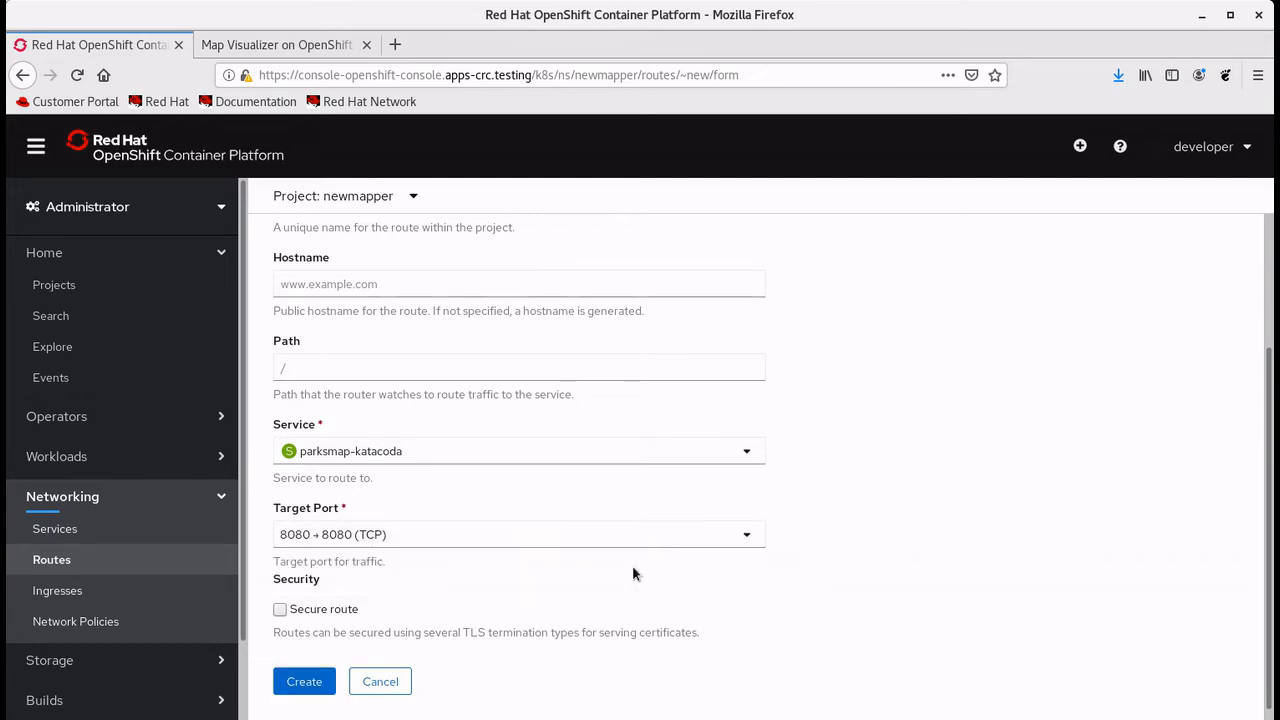
pyautogui.click(295, 689)
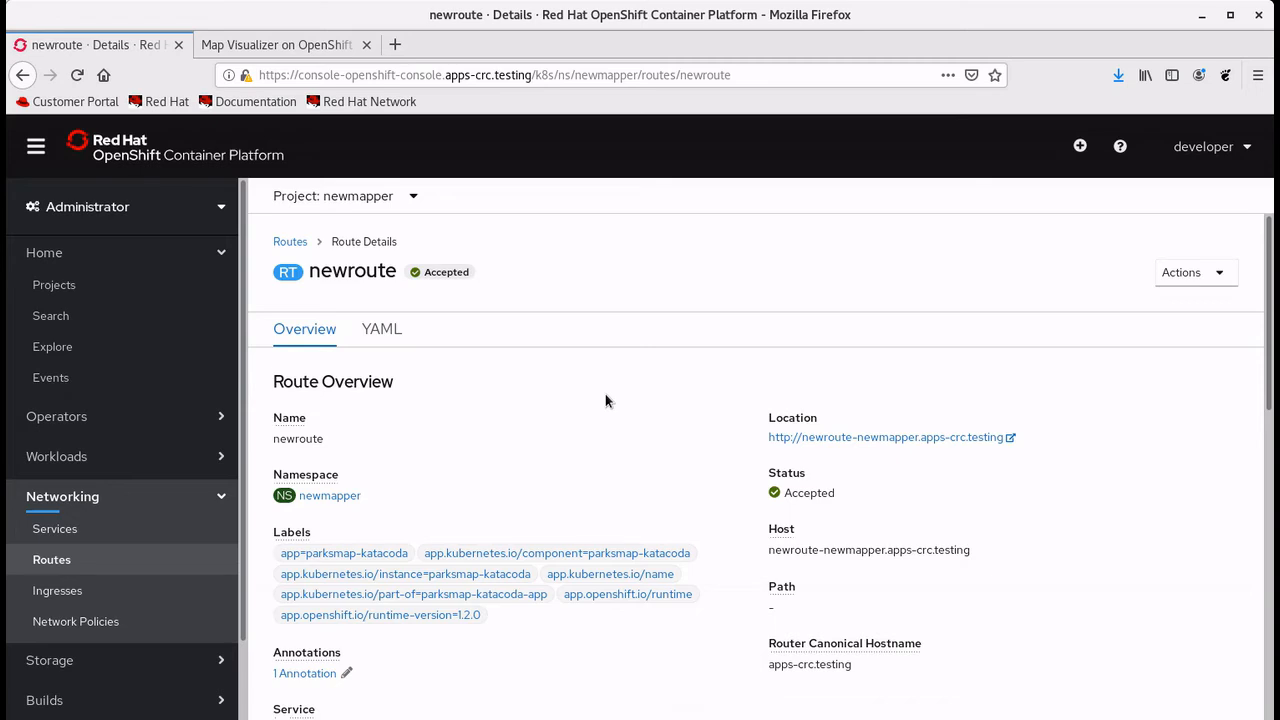
# Open the application at the newroute location and explore its map by zooming in on the eastern United States.
pyautogui.click(899, 437)
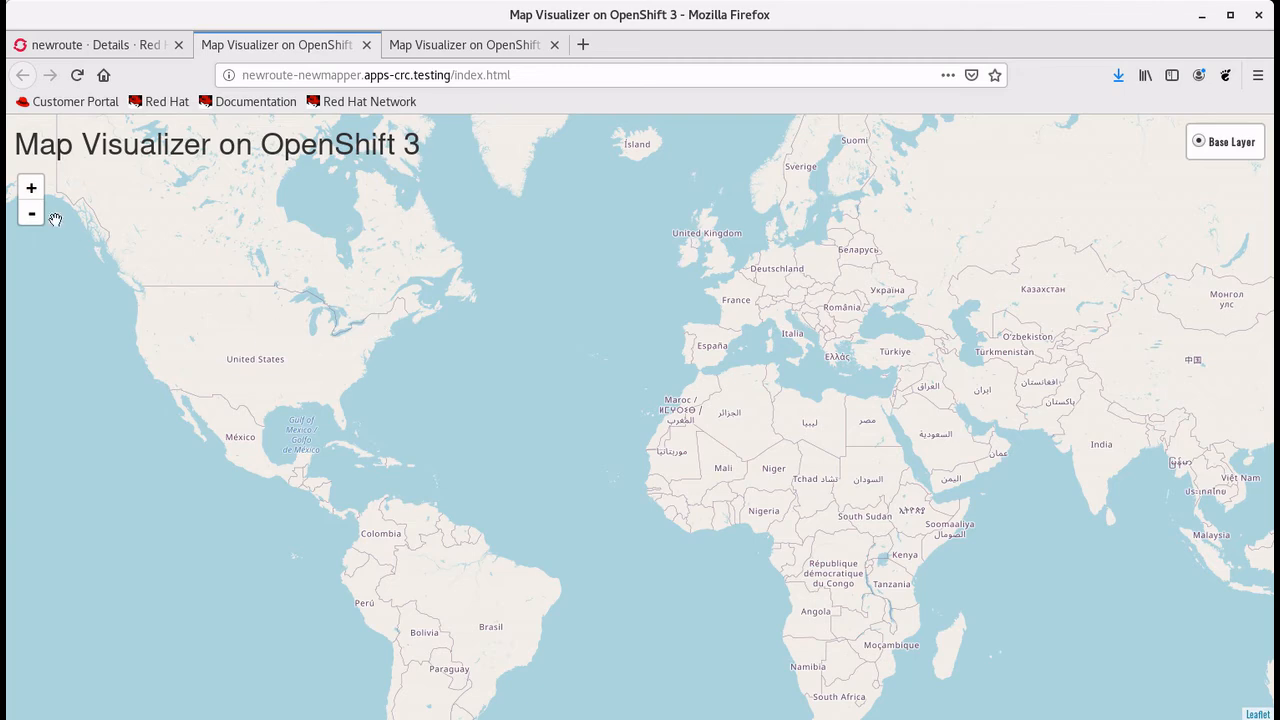
pyautogui.click(30, 189)
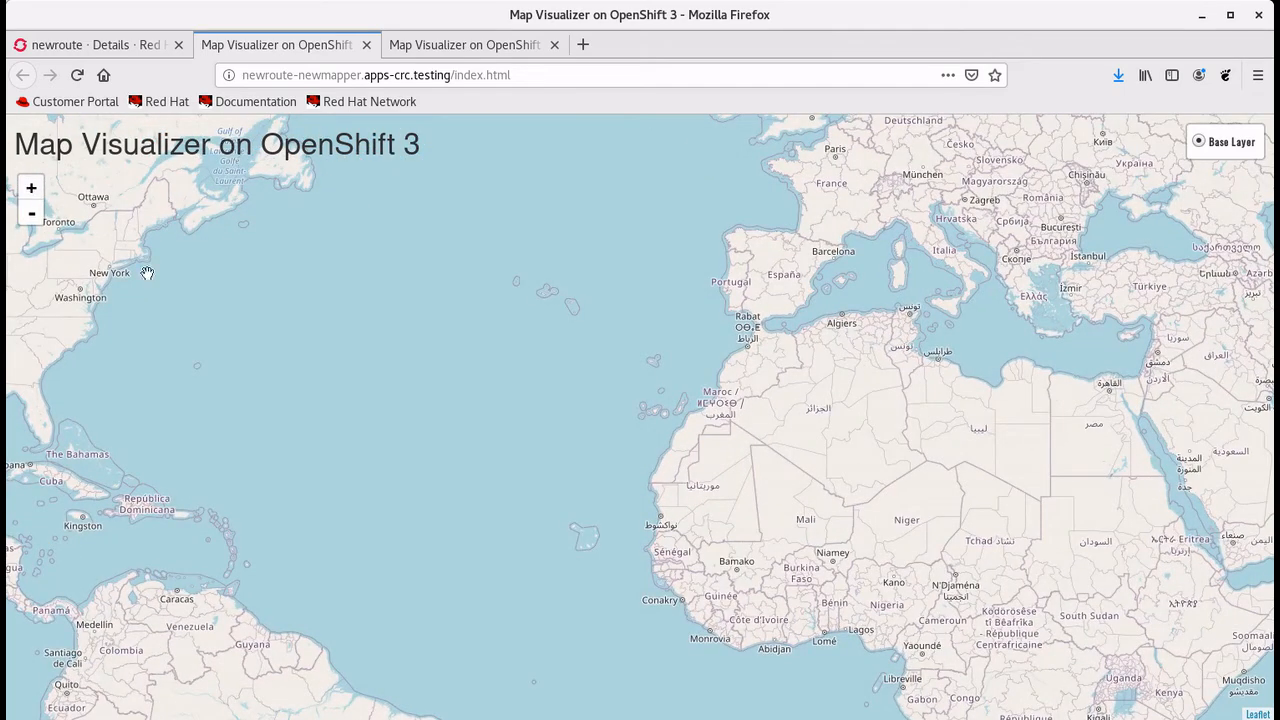
pyautogui.moveTo(146, 272); pyautogui.dragTo(652, 339)
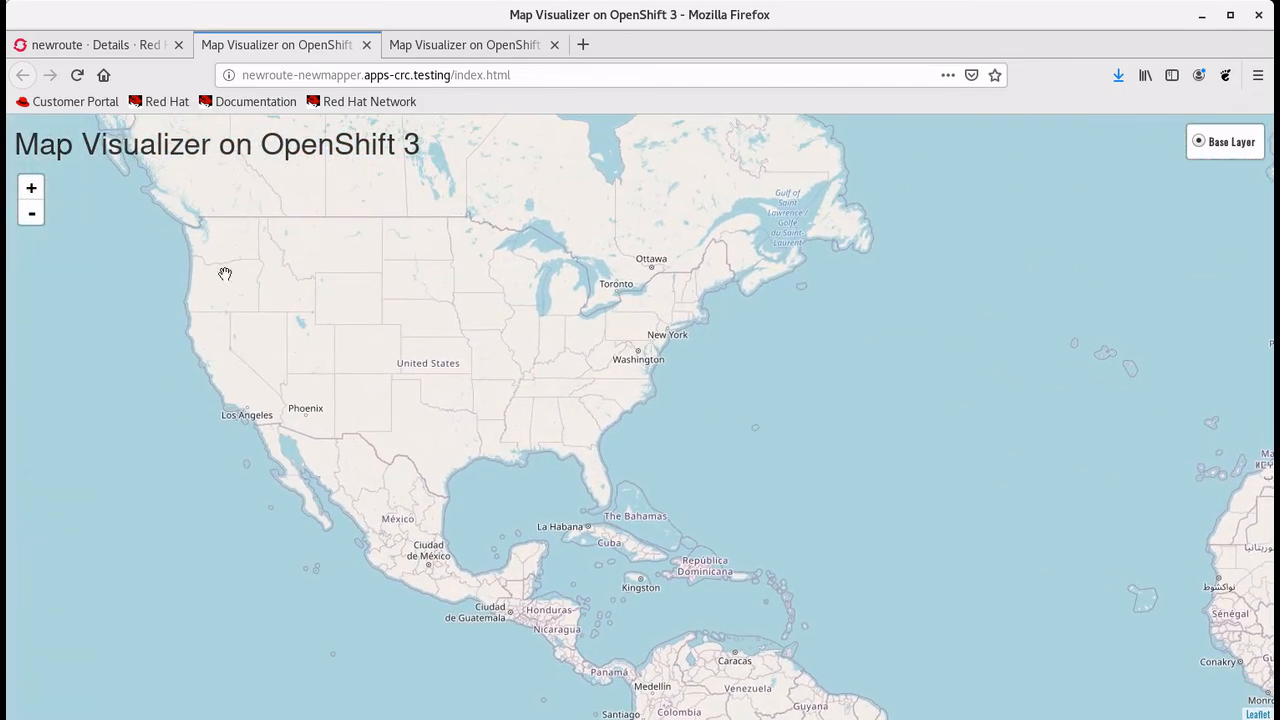
pyautogui.click(31, 189)
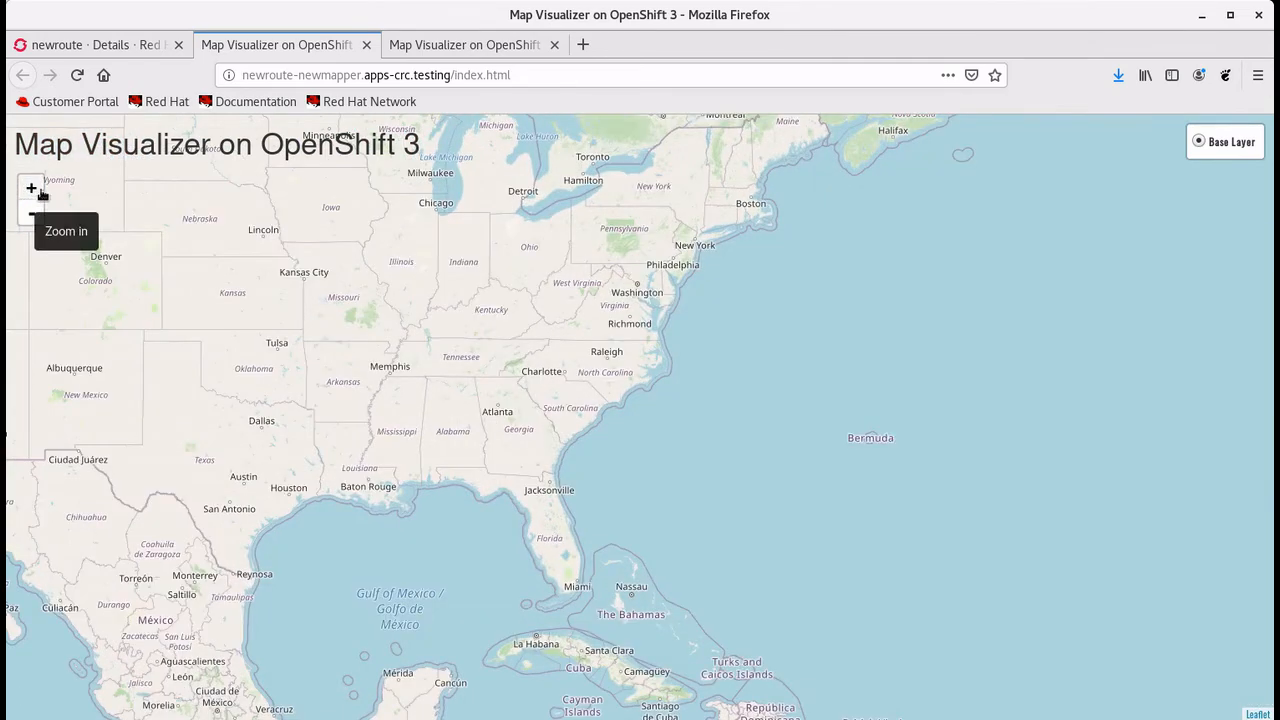
pyautogui.moveTo(594, 260); pyautogui.dragTo(530, 312)
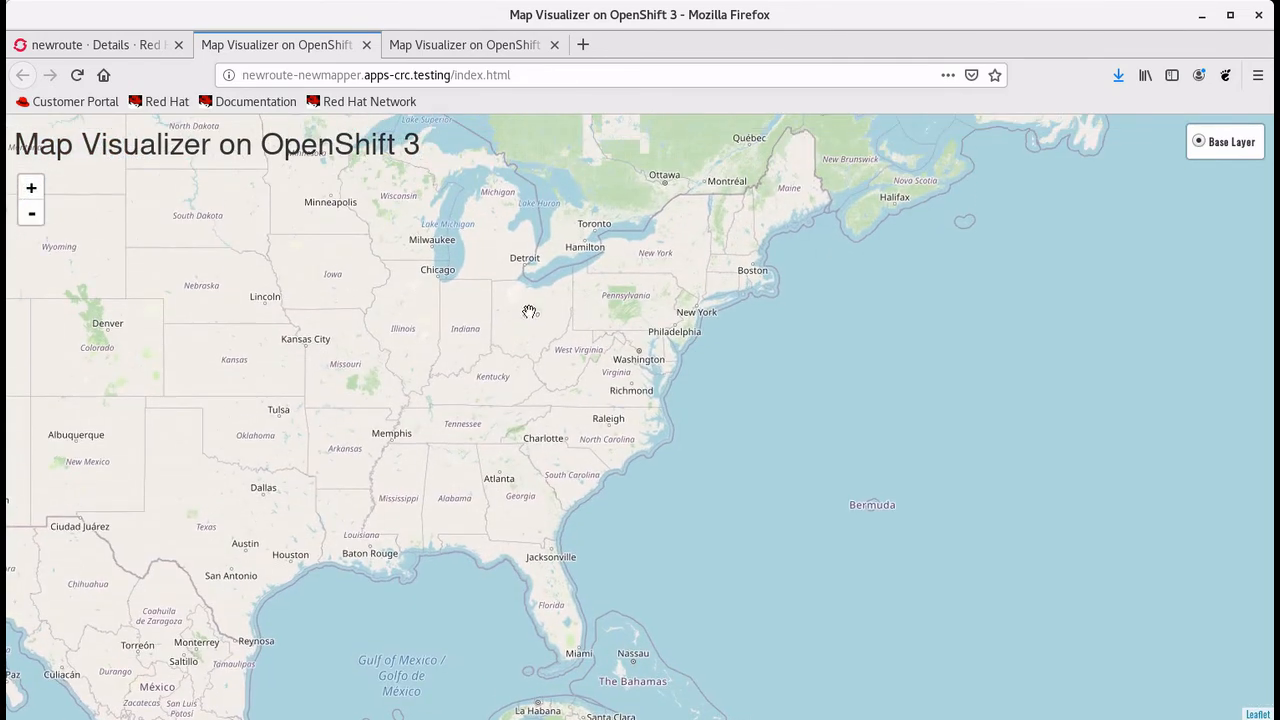
pyautogui.click(31, 188)
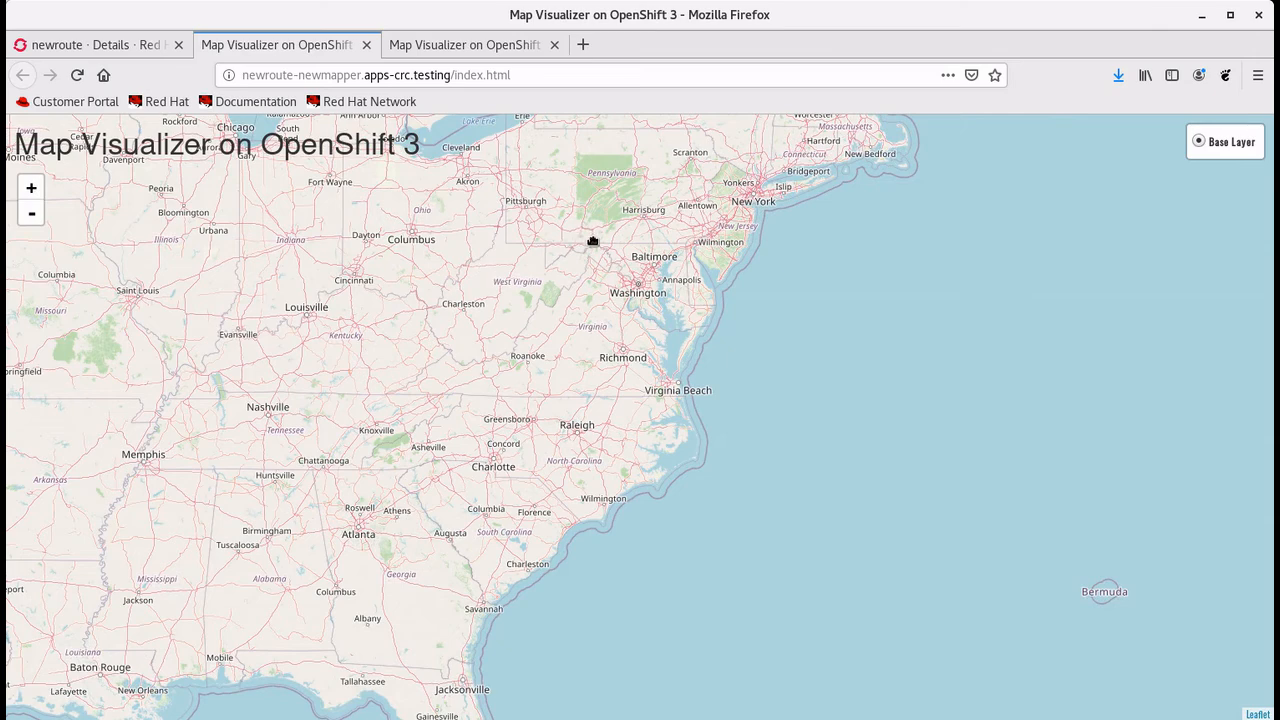
pyautogui.moveTo(591, 240); pyautogui.dragTo(591, 357)
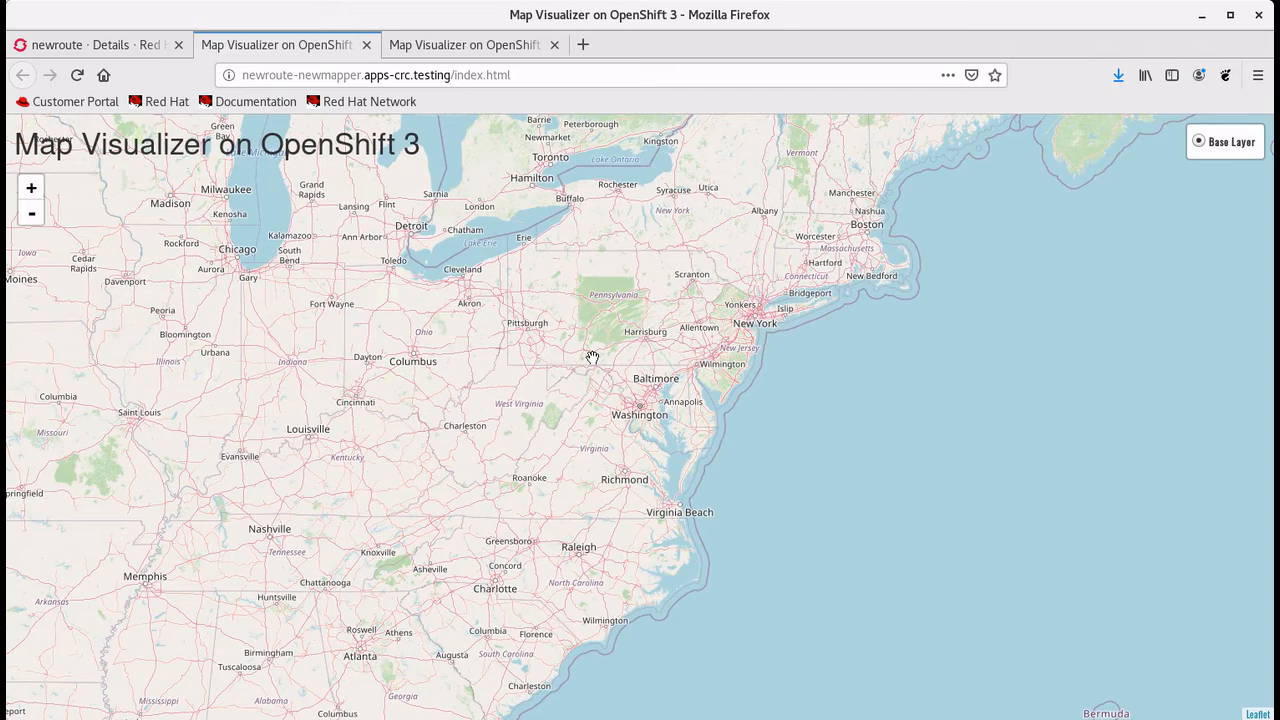
# Return to the OpenShift console and switch back to the Developer perspective.
pyautogui.click(88, 47)
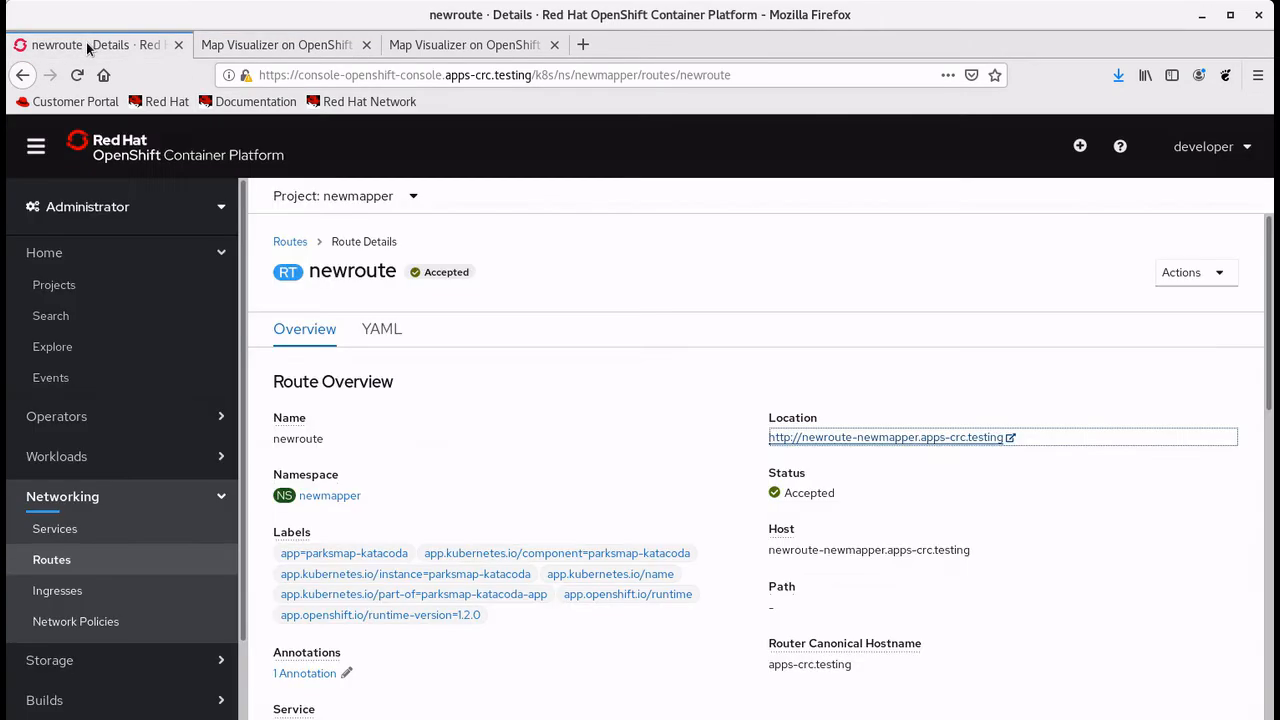
pyautogui.click(221, 212)
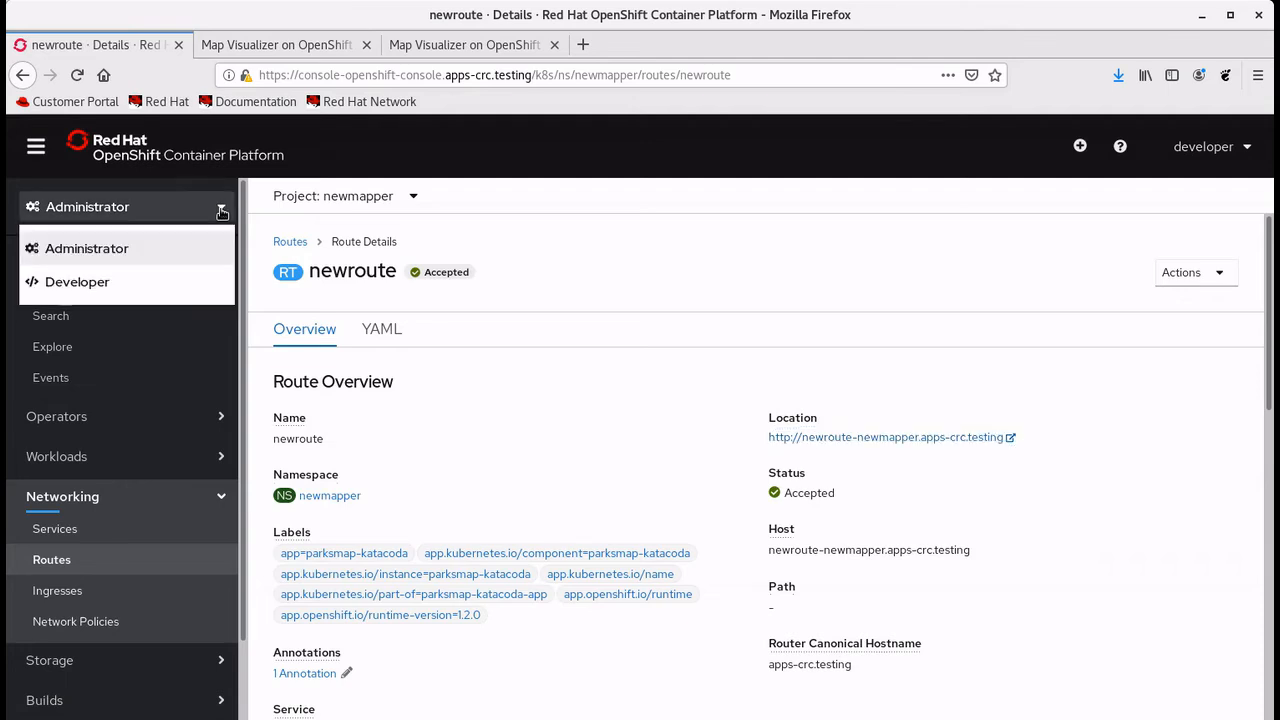
pyautogui.click(174, 282)
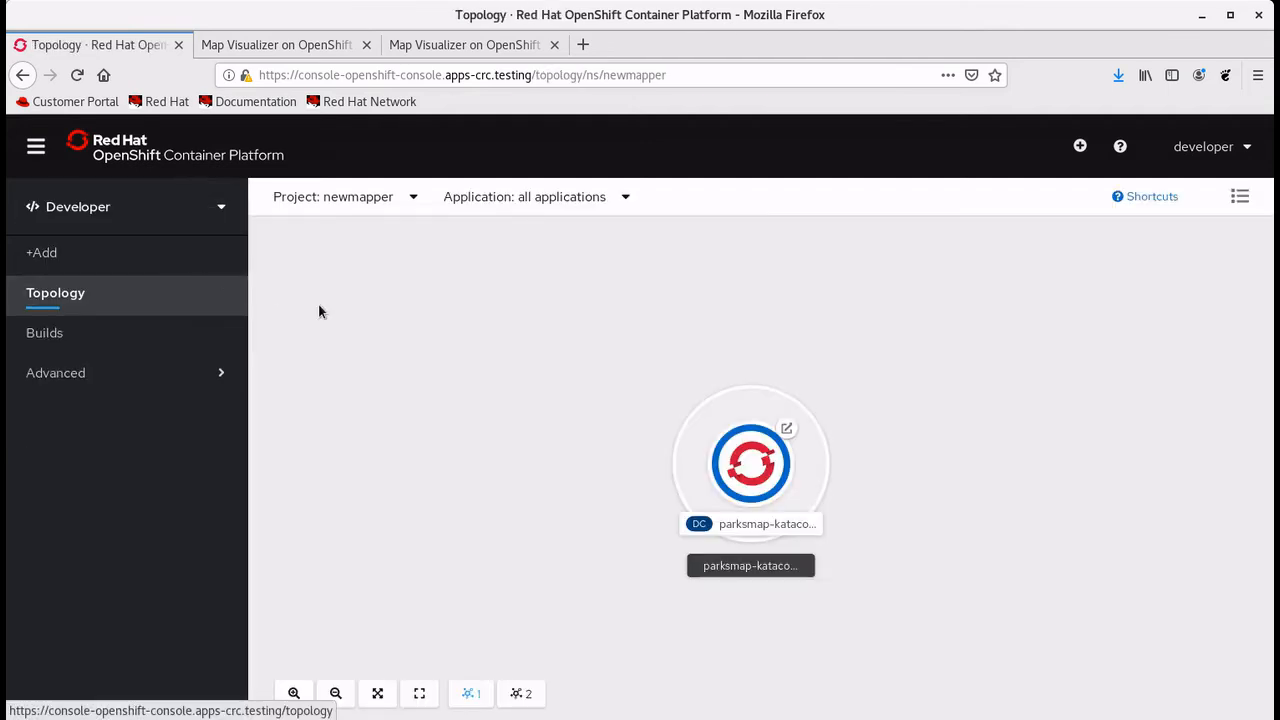
pyautogui.click(58, 264)
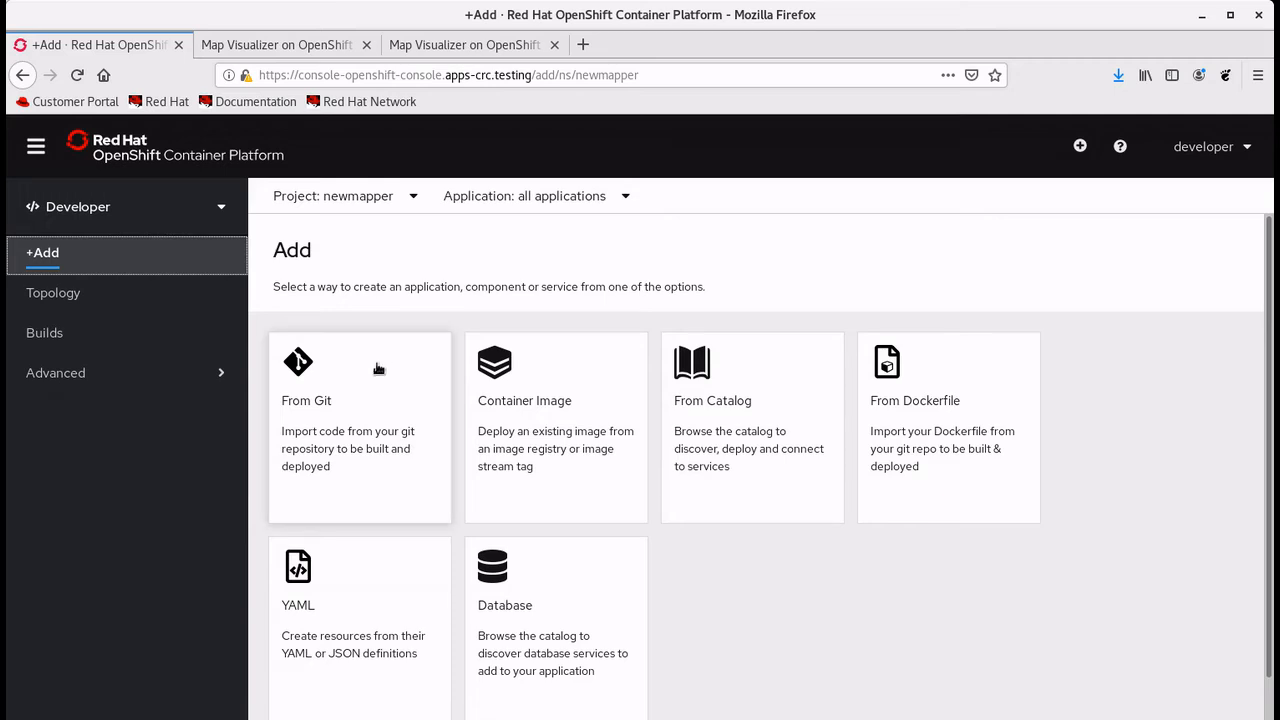
pyautogui.click(336, 440)
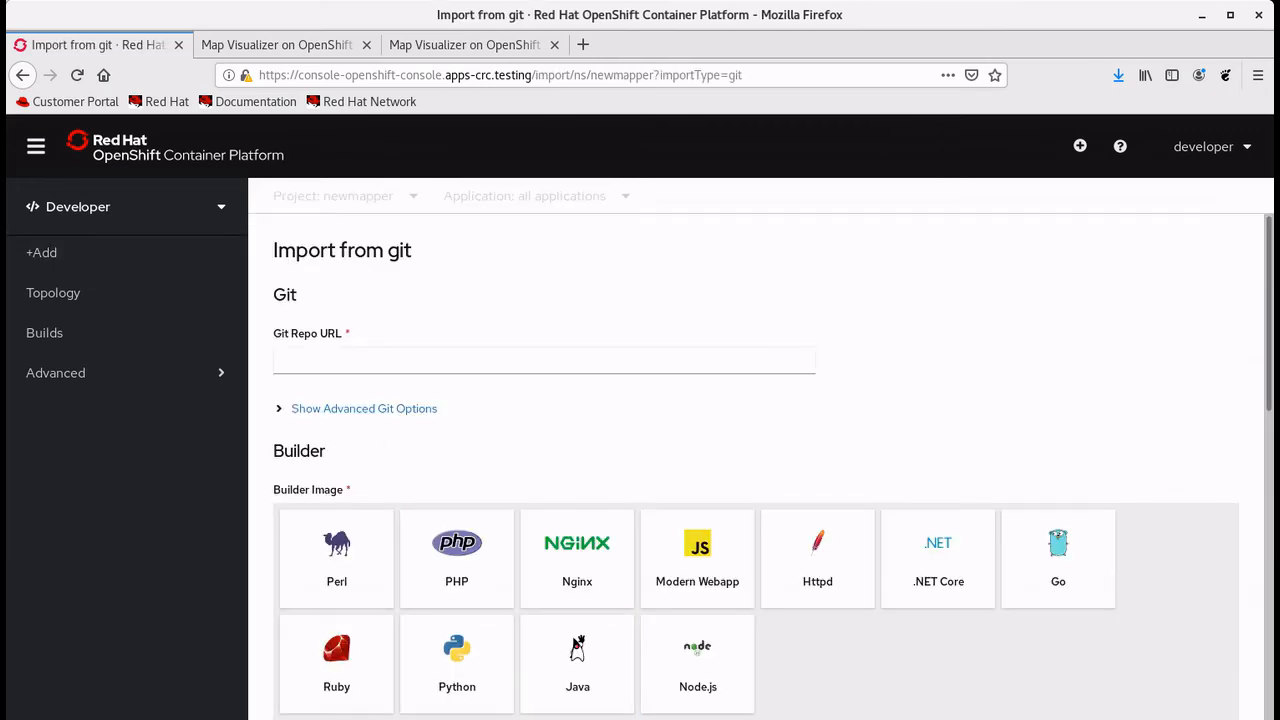
pyautogui.hotkey('alt', 'Tab')
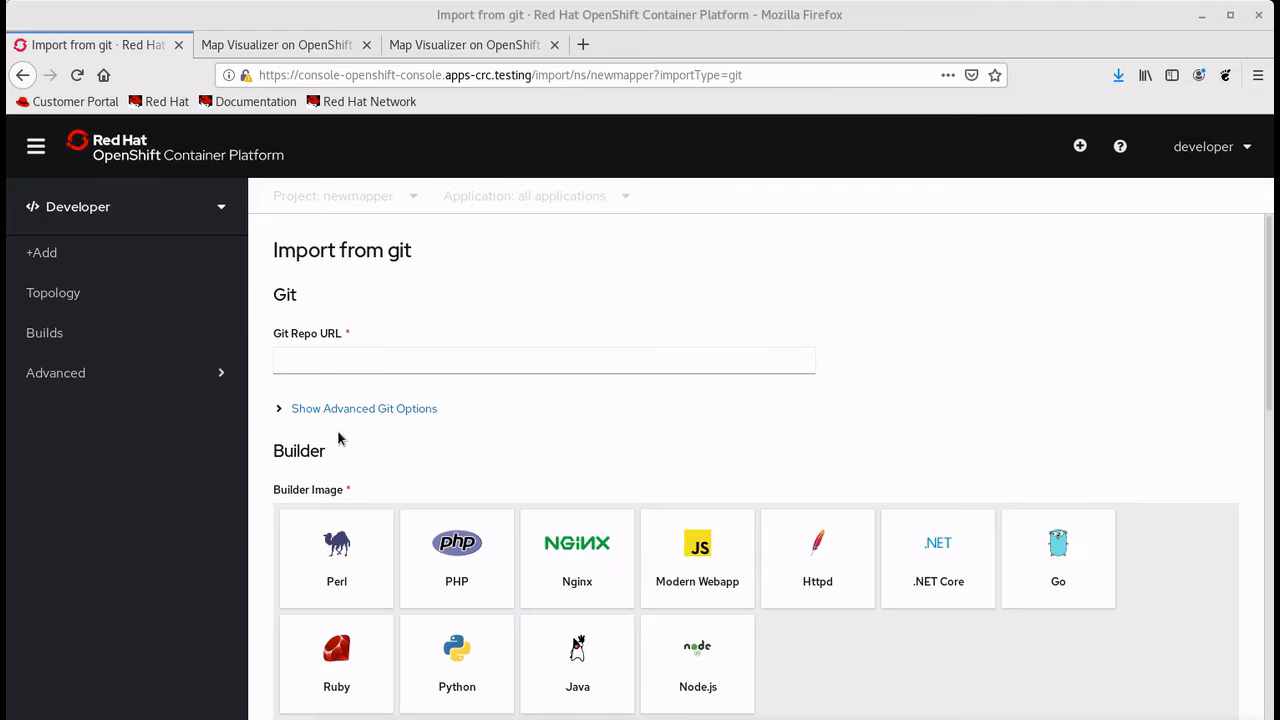
pyautogui.click(323, 360)
pyautogui.write('https://github.com/openshift-roadshow/nationalparks-katacoda')
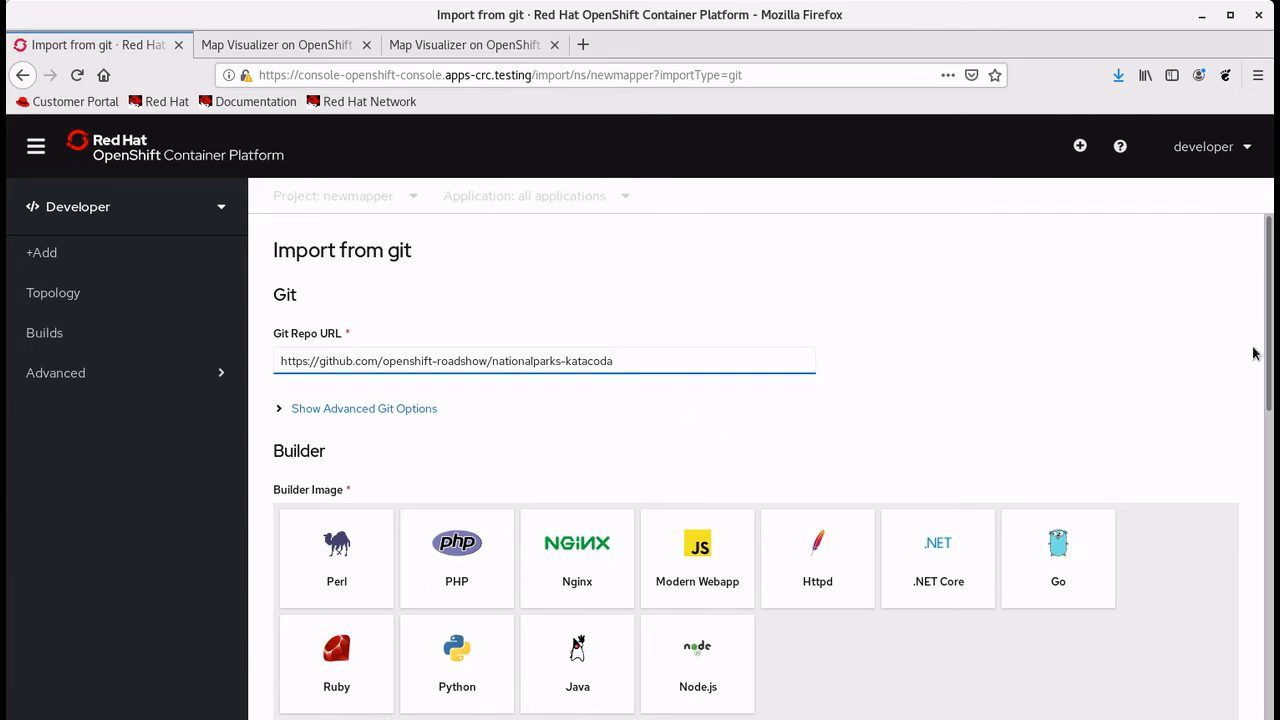
# Select Deployment Config as the resource type and create the nationalparks-katacoda component with the detected Python builder image.
pyautogui.moveTo(1267, 286); pyautogui.dragTo(1267, 293)
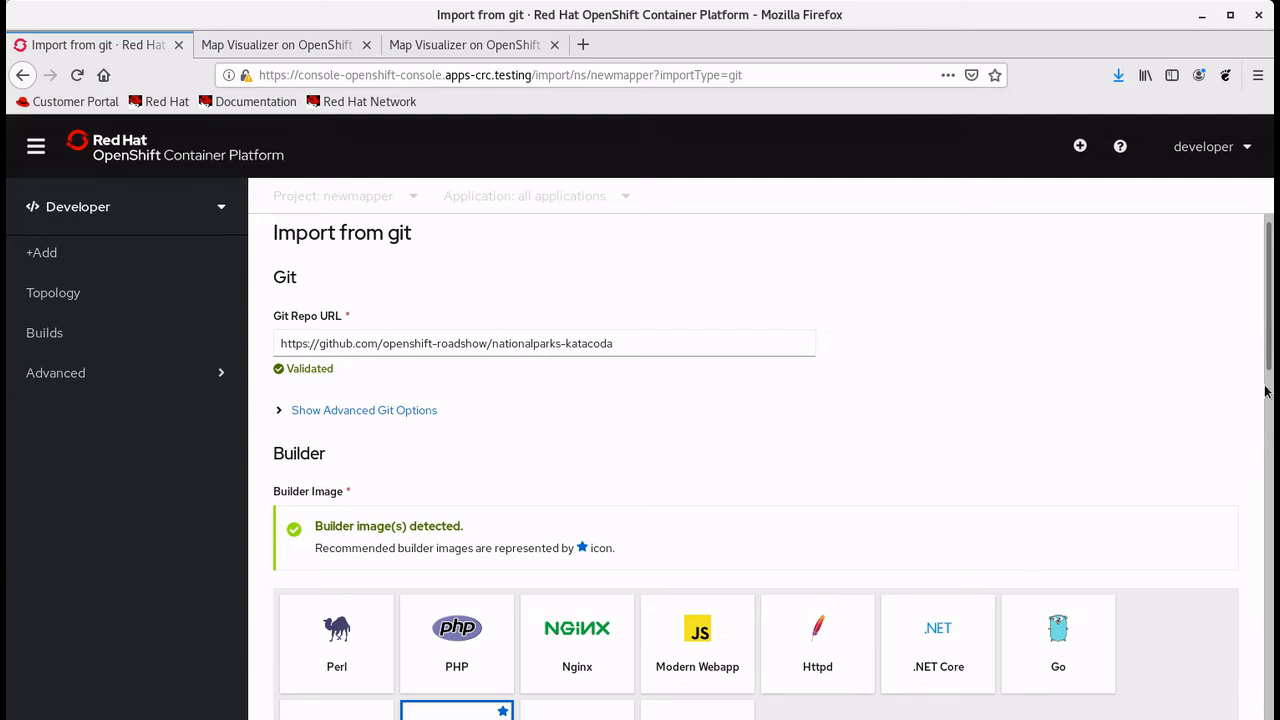
pyautogui.moveTo(1269, 360); pyautogui.dragTo(1270, 472)
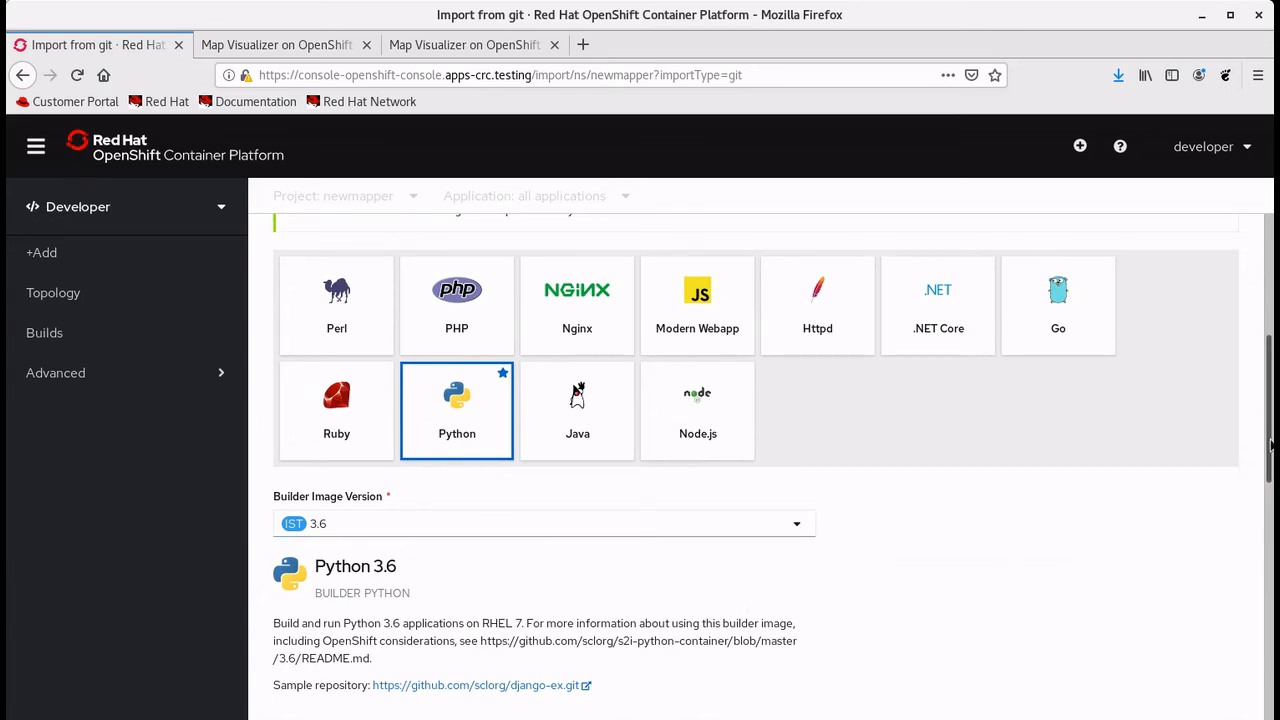
pyautogui.moveTo(1273, 432); pyautogui.dragTo(1262, 590)
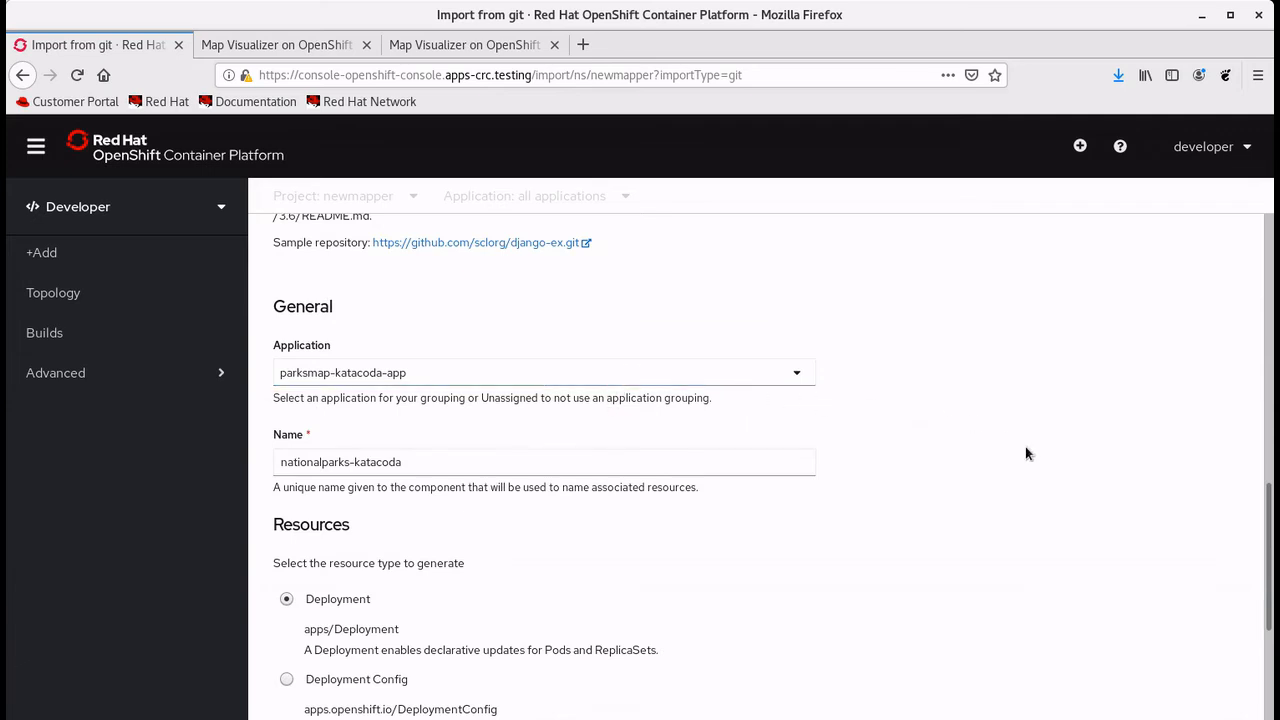
pyautogui.scroll(-3, 1259, 500)
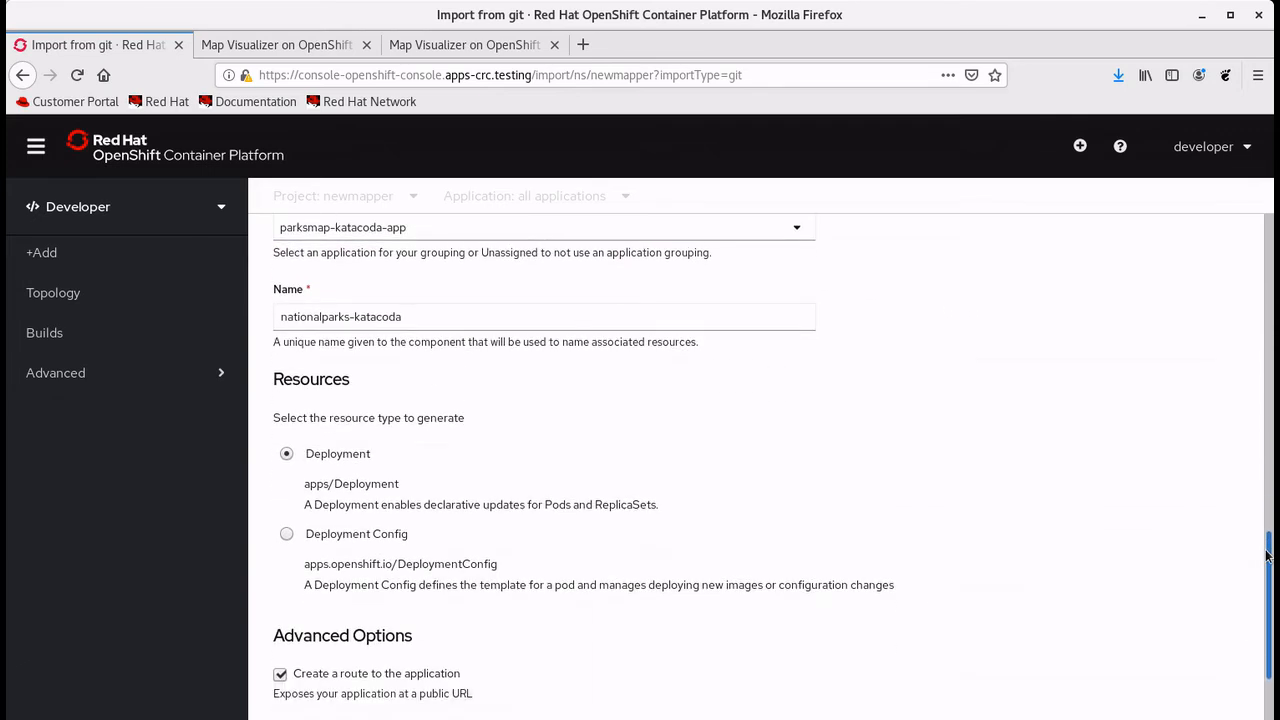
pyautogui.click(287, 534)
pyautogui.scroll(-3, 1266, 660)
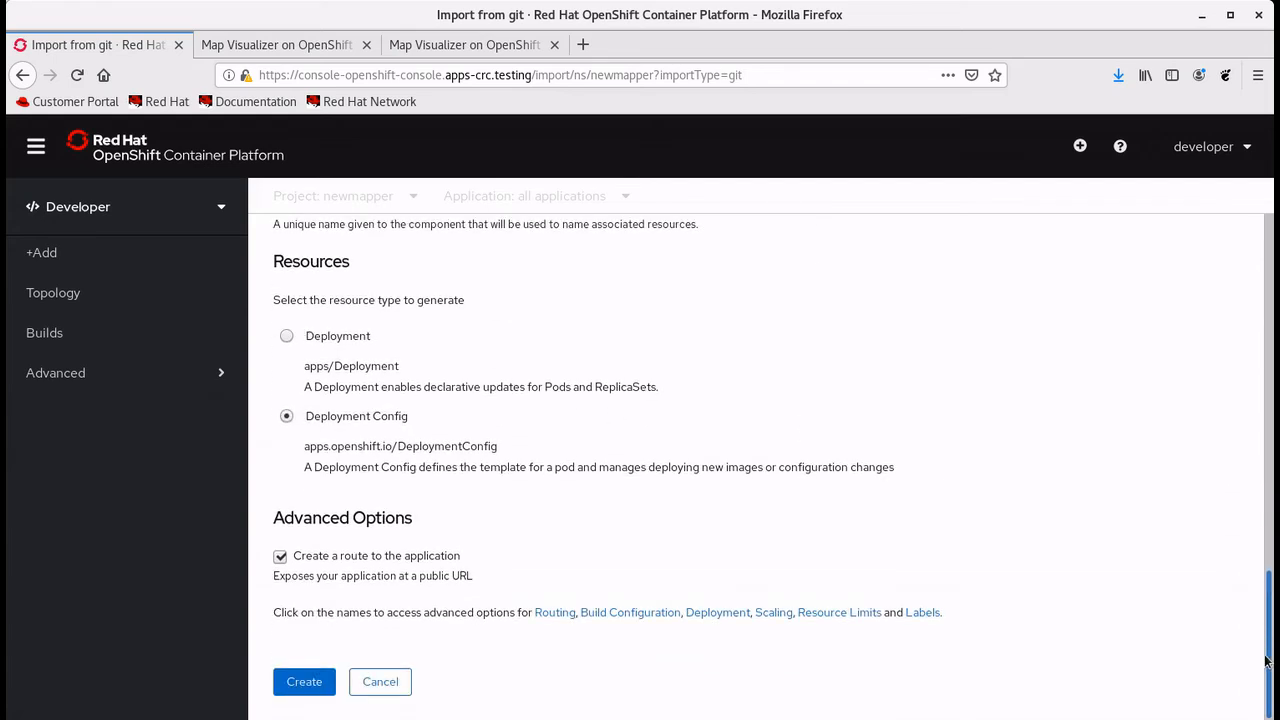
pyautogui.click(291, 685)
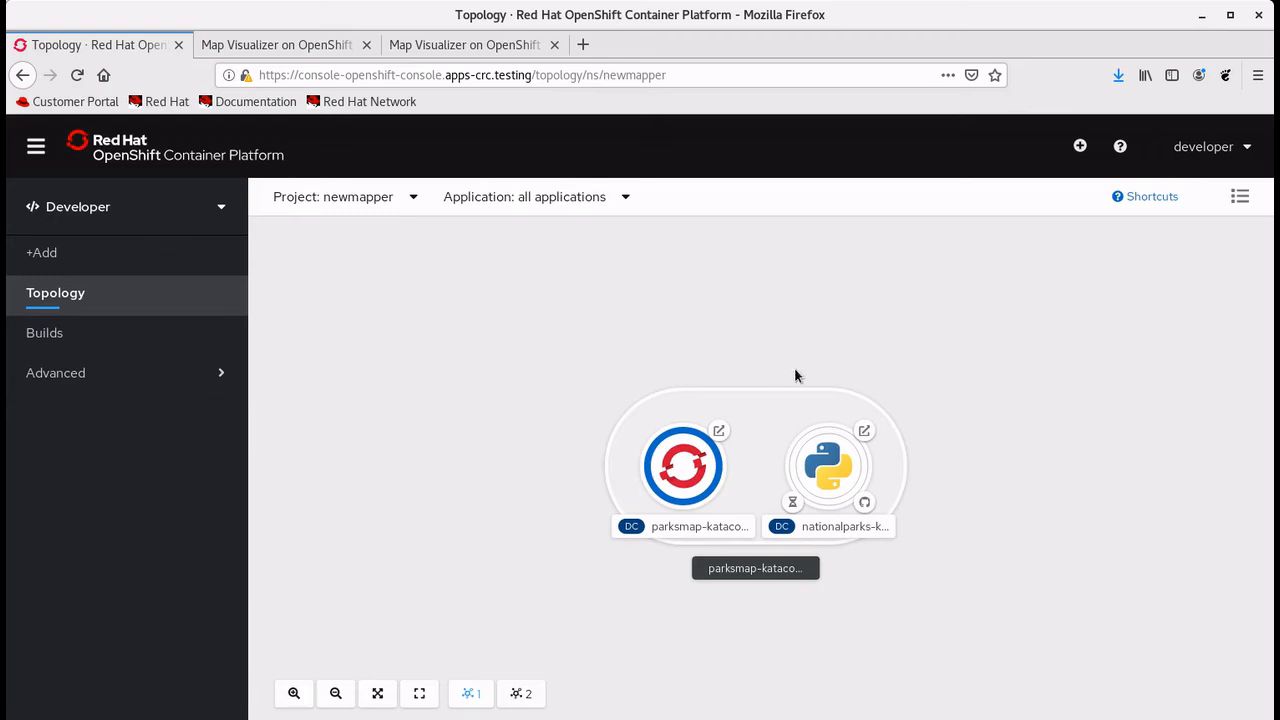
# Inspect the nationalparks-katacoda workload's resources in the topology and view the logs of its build #1.
pyautogui.moveTo(843, 467)
pyautogui.click(843, 467)
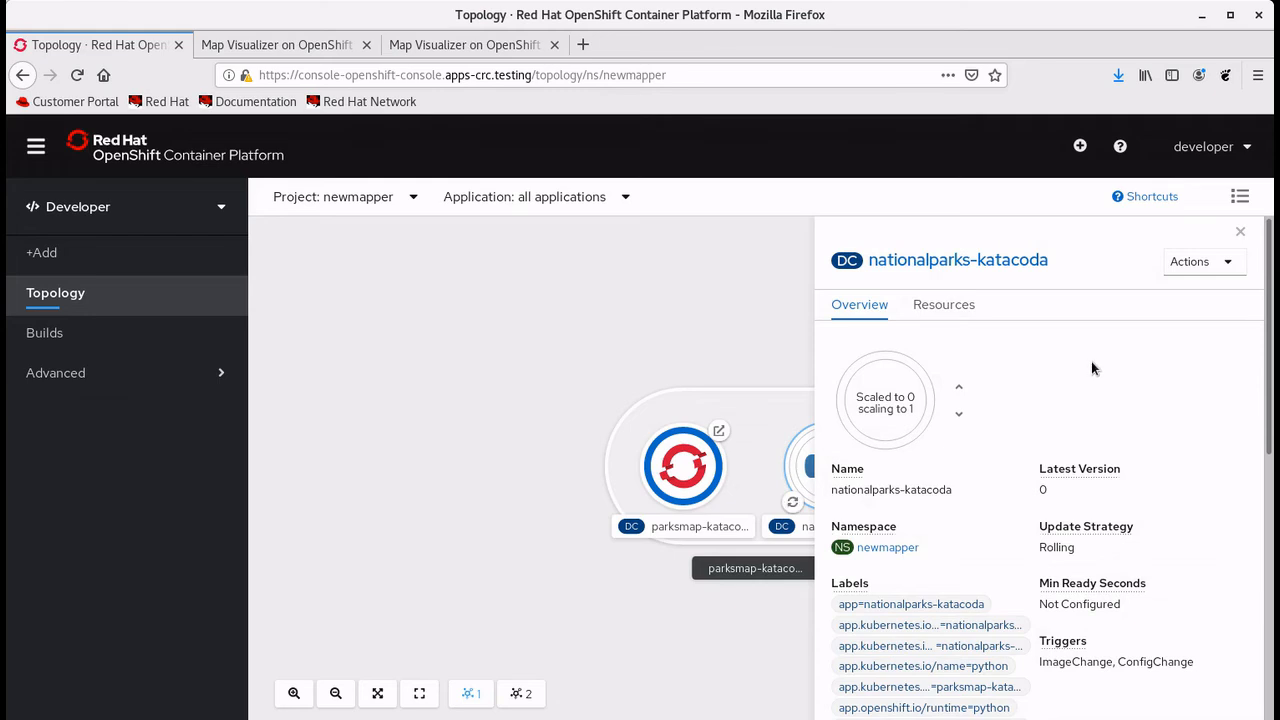
pyautogui.click(947, 308)
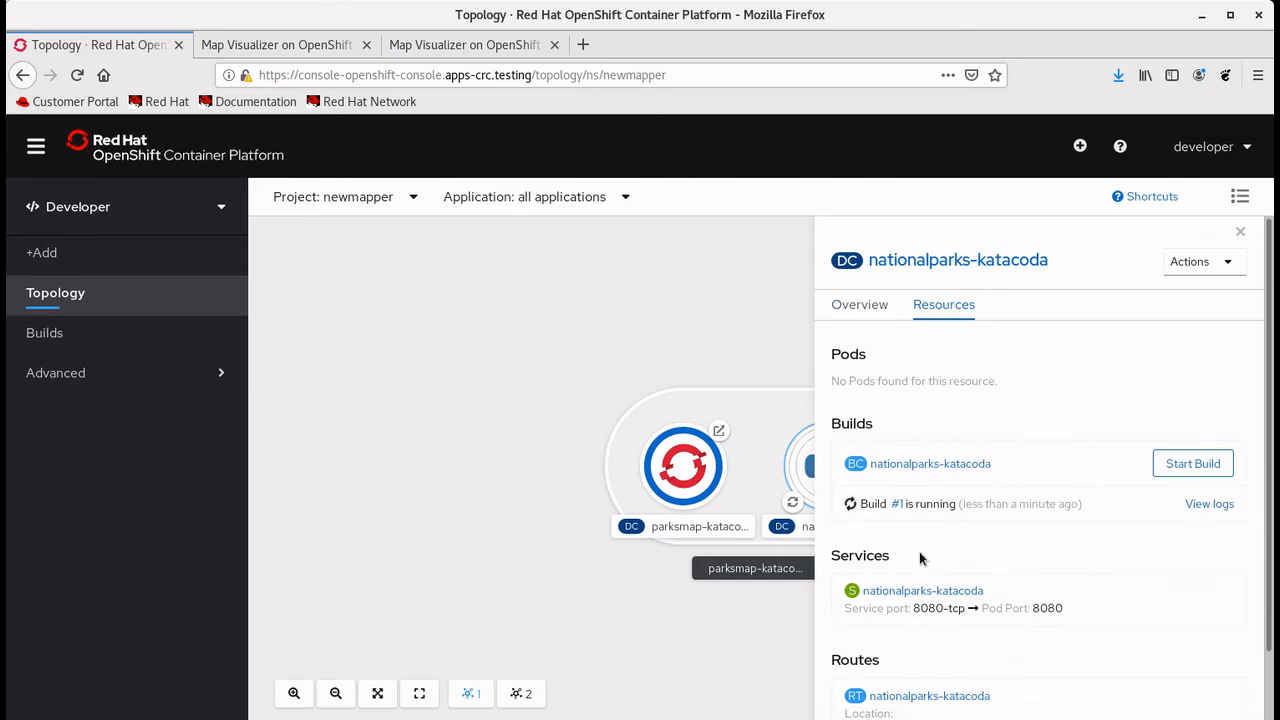
pyautogui.click(1206, 506)
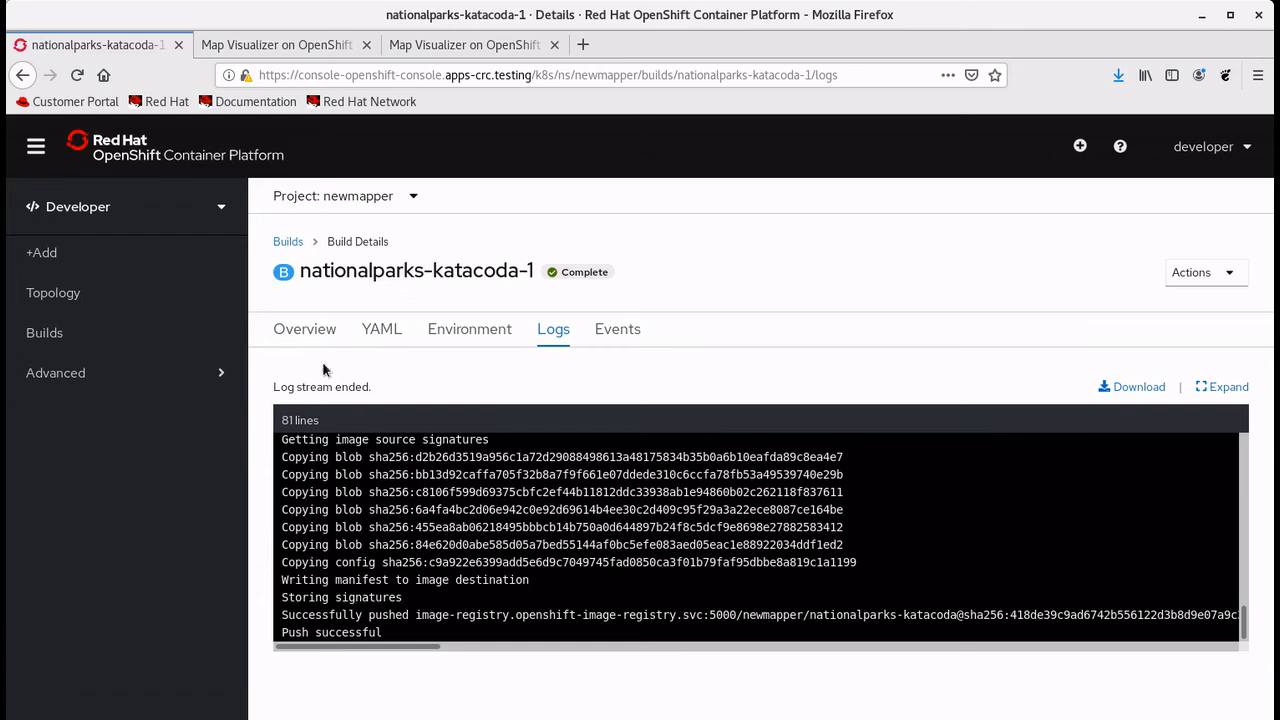
# View the overview of the nationalparks-katacoda-1 build and inspect the nationalparks-katacoda workload's resources in the topology.
pyautogui.click(303, 332)
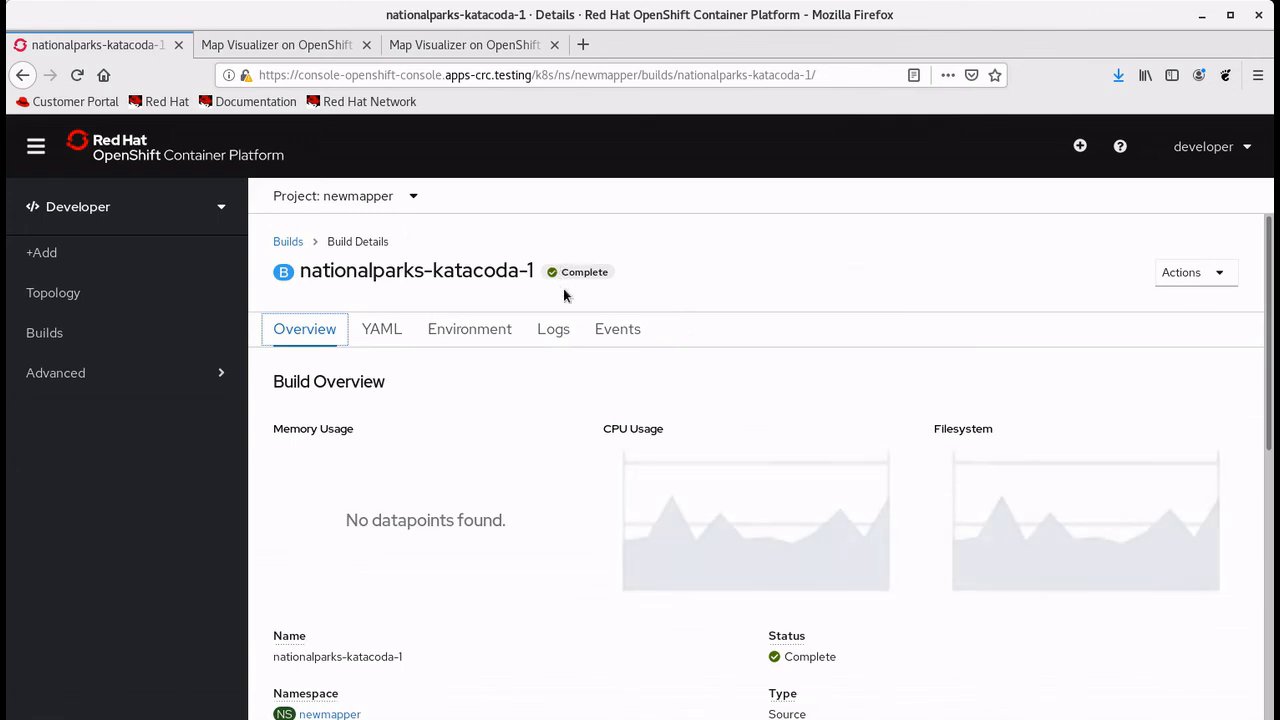
pyautogui.click(71, 290)
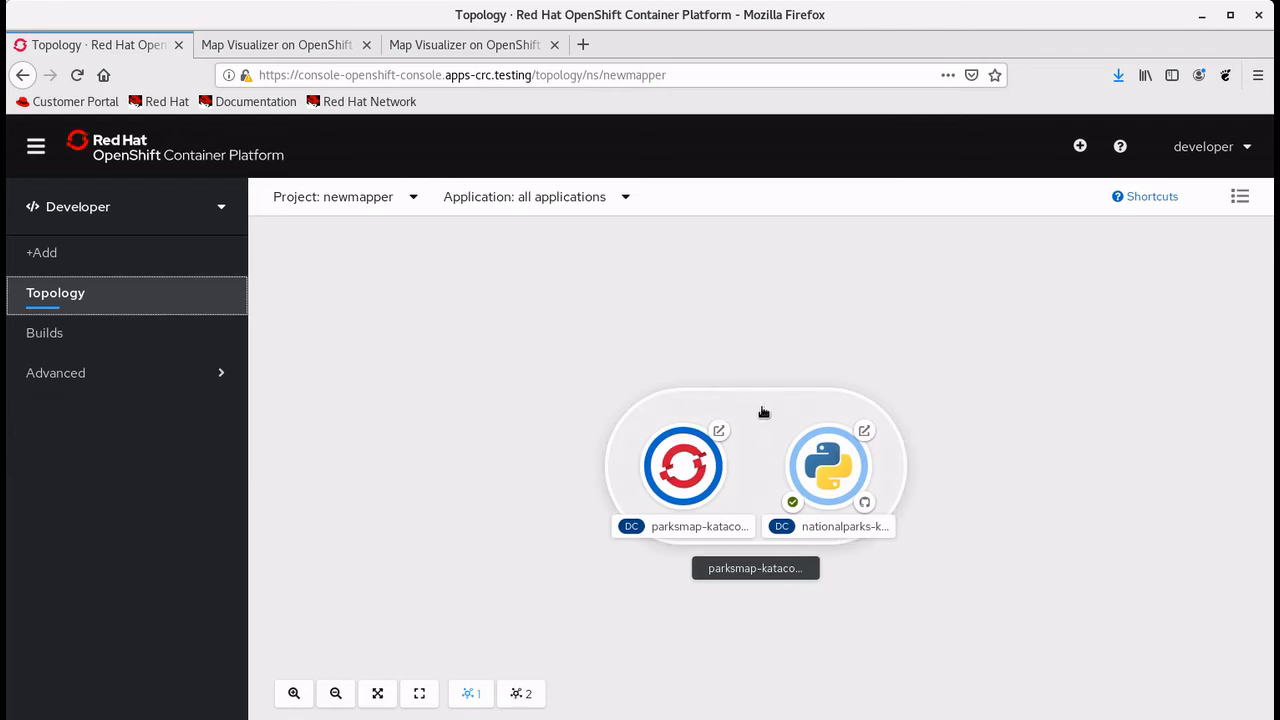
pyautogui.click(842, 470)
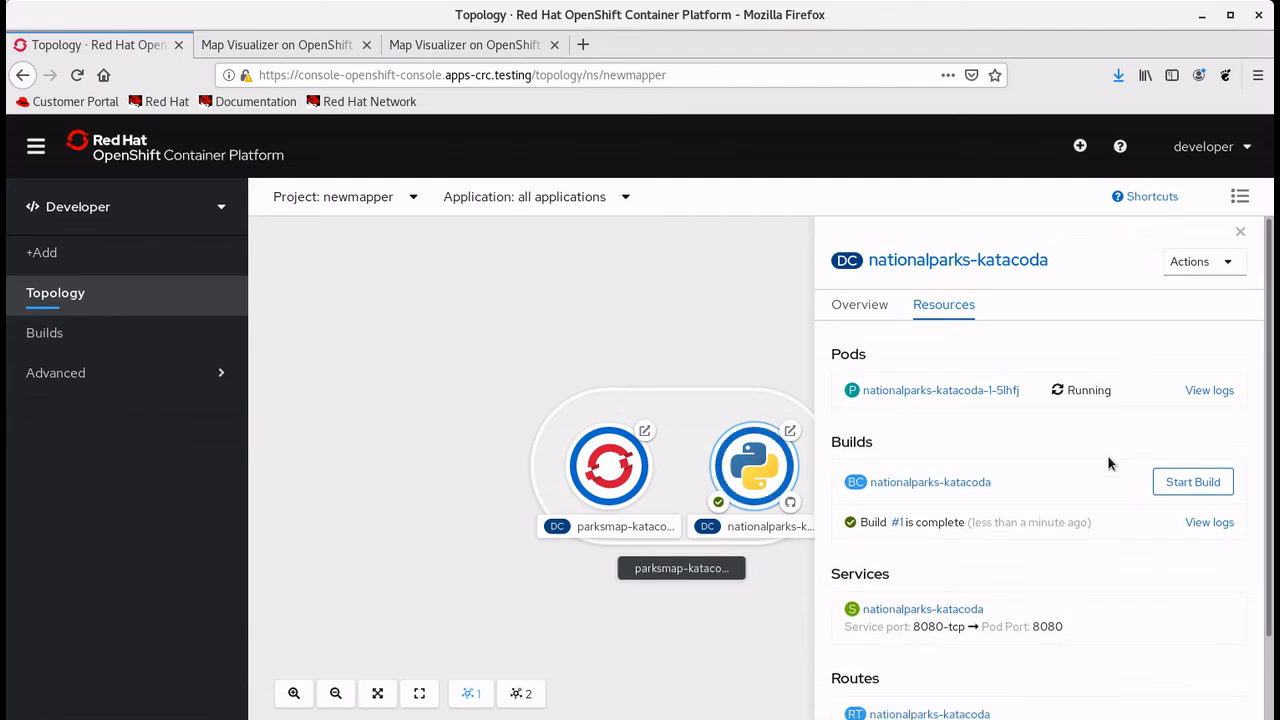
# Reload the Map Visualizer page and identify the two national park markers in the Dutch cluster near Arnhem.
pyautogui.click(281, 47)
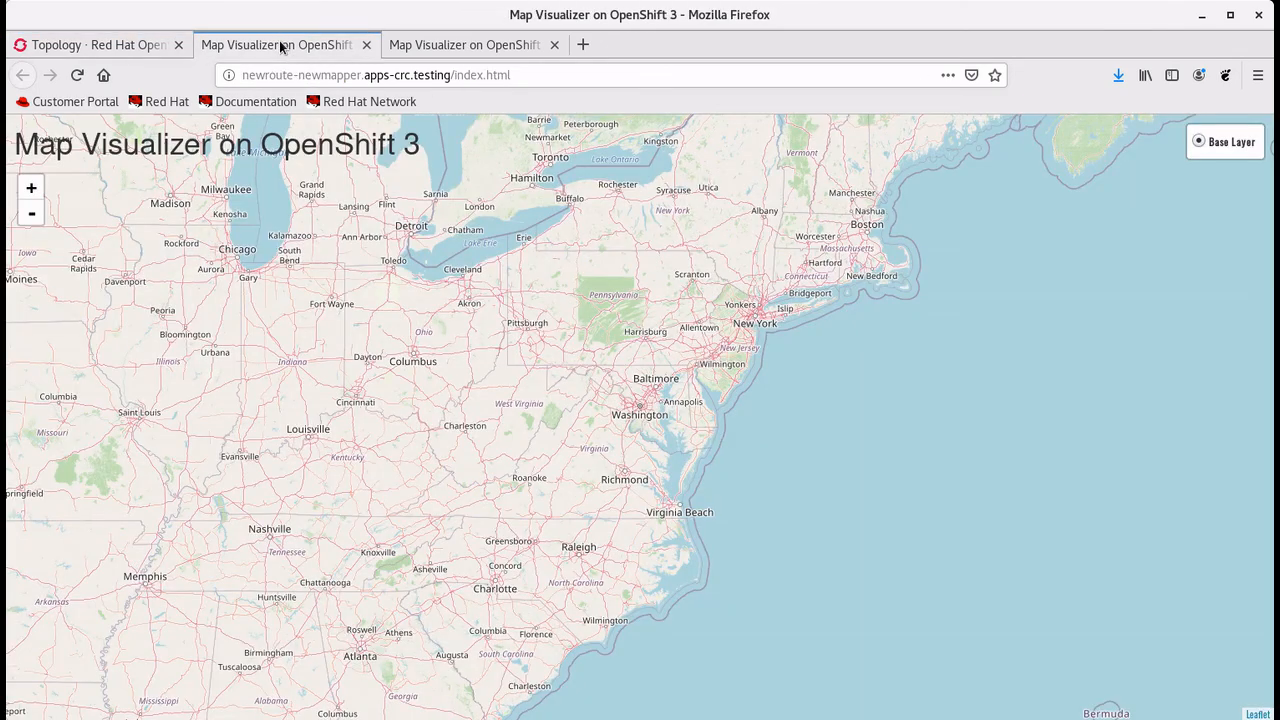
pyautogui.click(77, 75)
pyautogui.scroll(-3, 335, 345)
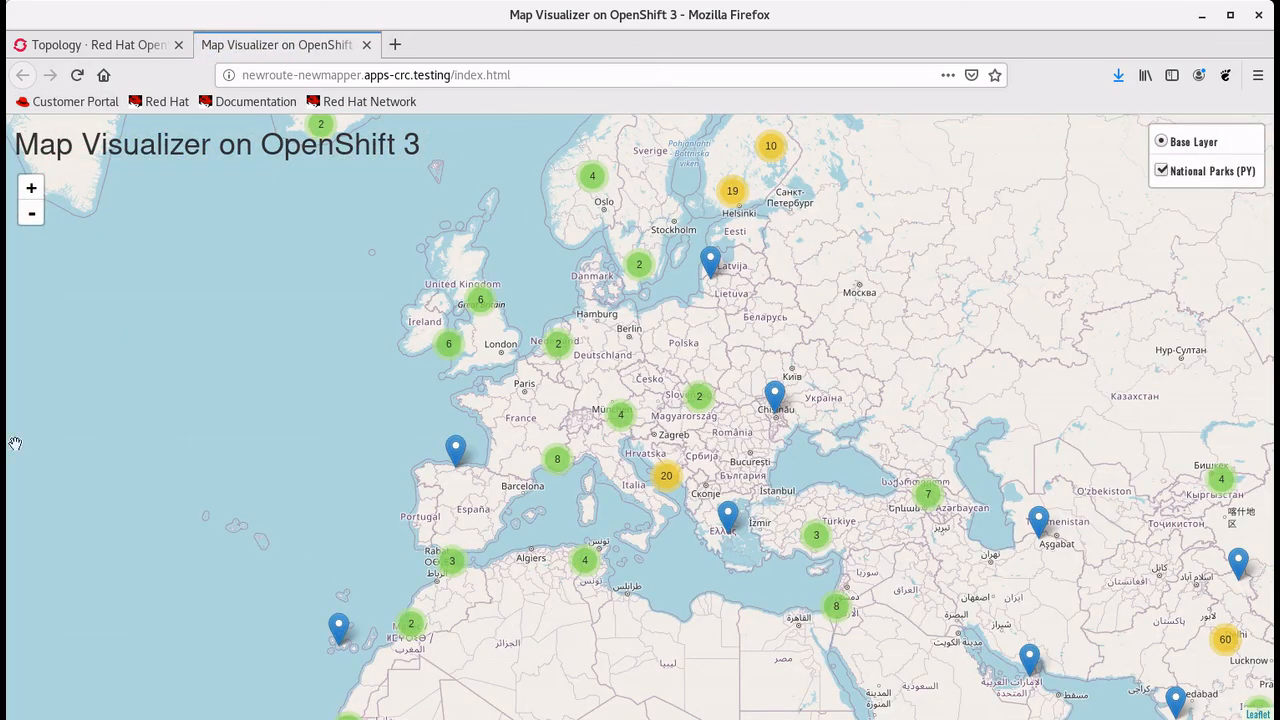
pyautogui.click(558, 346)
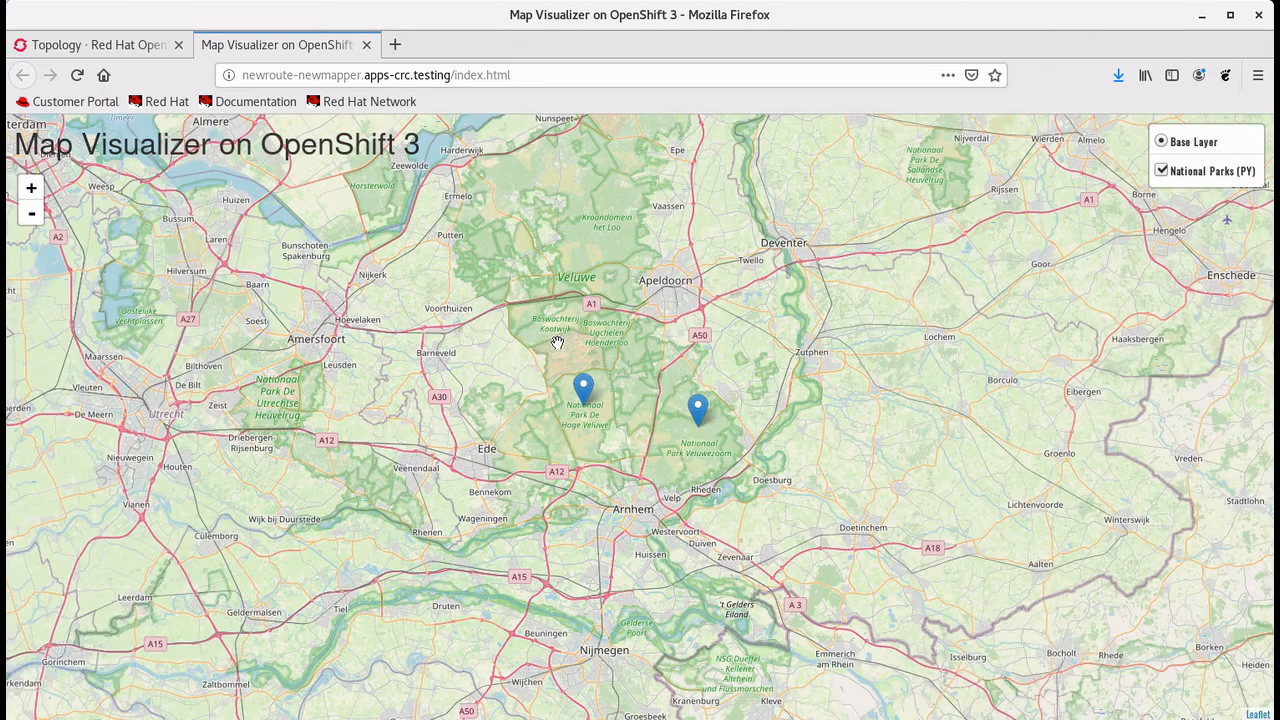
pyautogui.click(579, 394)
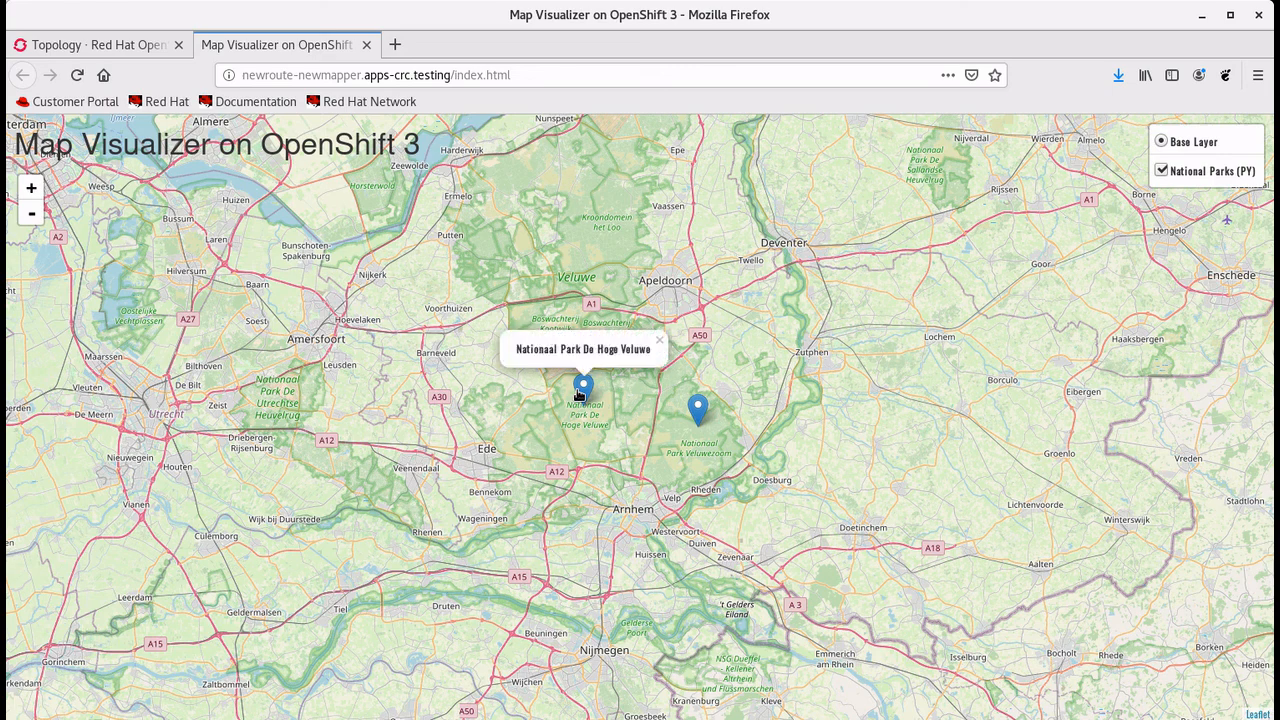
pyautogui.click(699, 412)
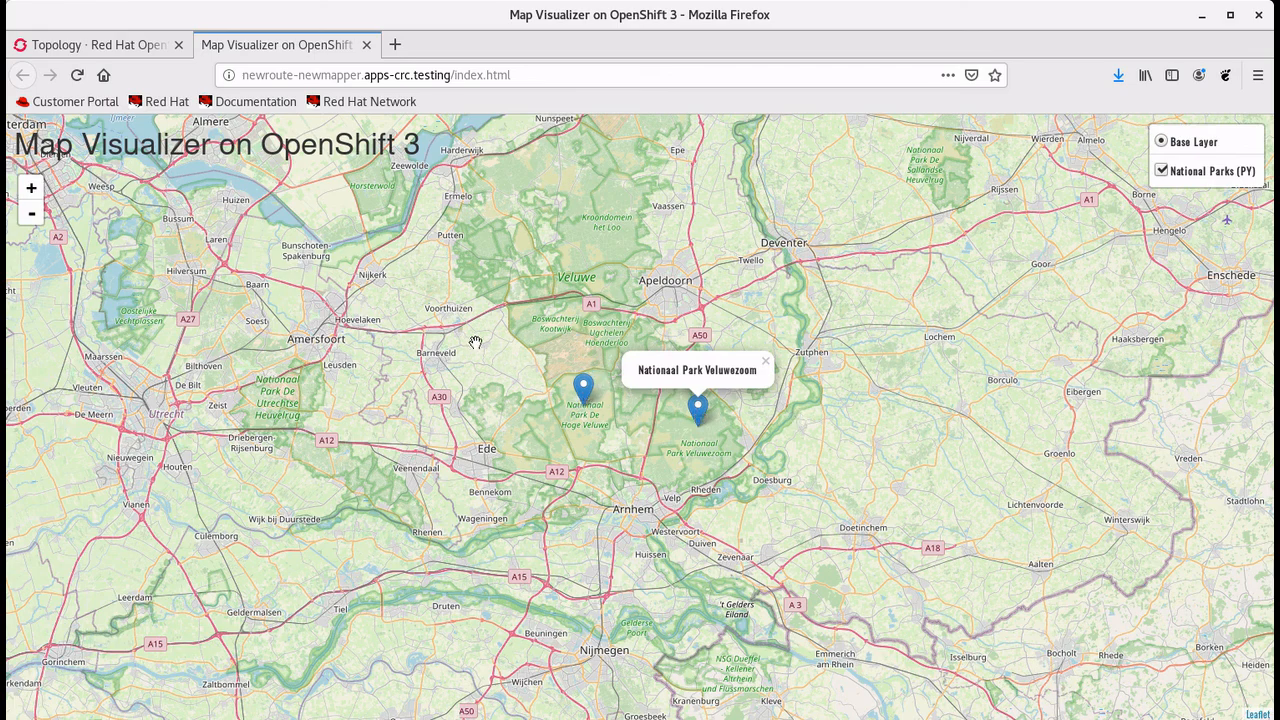
# Identify the park markers on Cape Breton Island and Prince Edward Island in eastern Canada, and return to the OpenShift console.
pyautogui.click(33, 216)
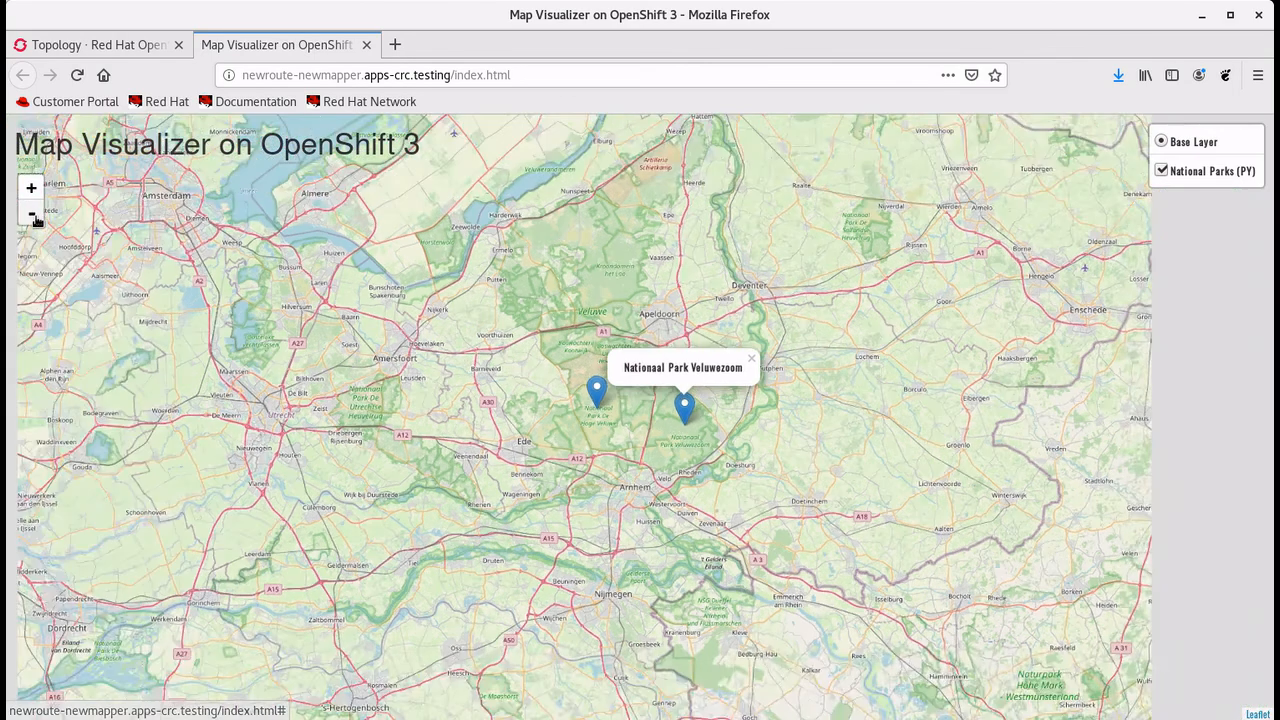
pyautogui.click(33, 216)
pyautogui.click(33, 216)
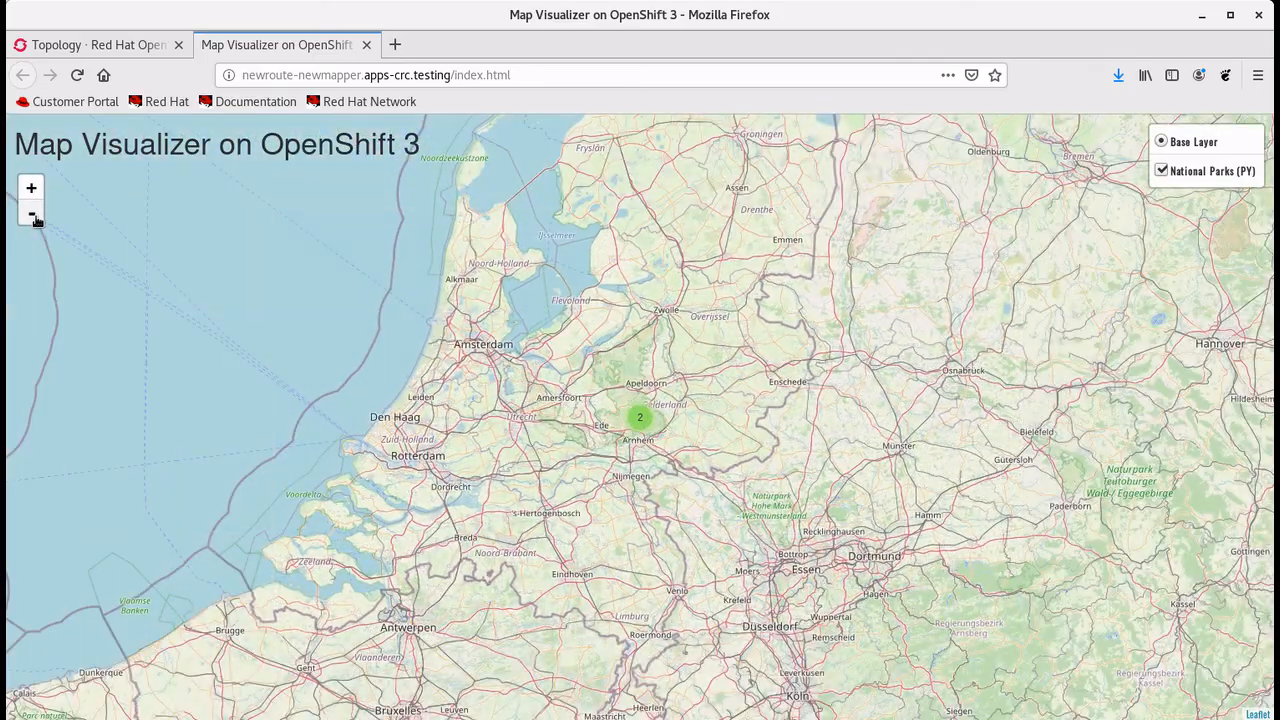
pyautogui.click(33, 216)
pyautogui.click(33, 216)
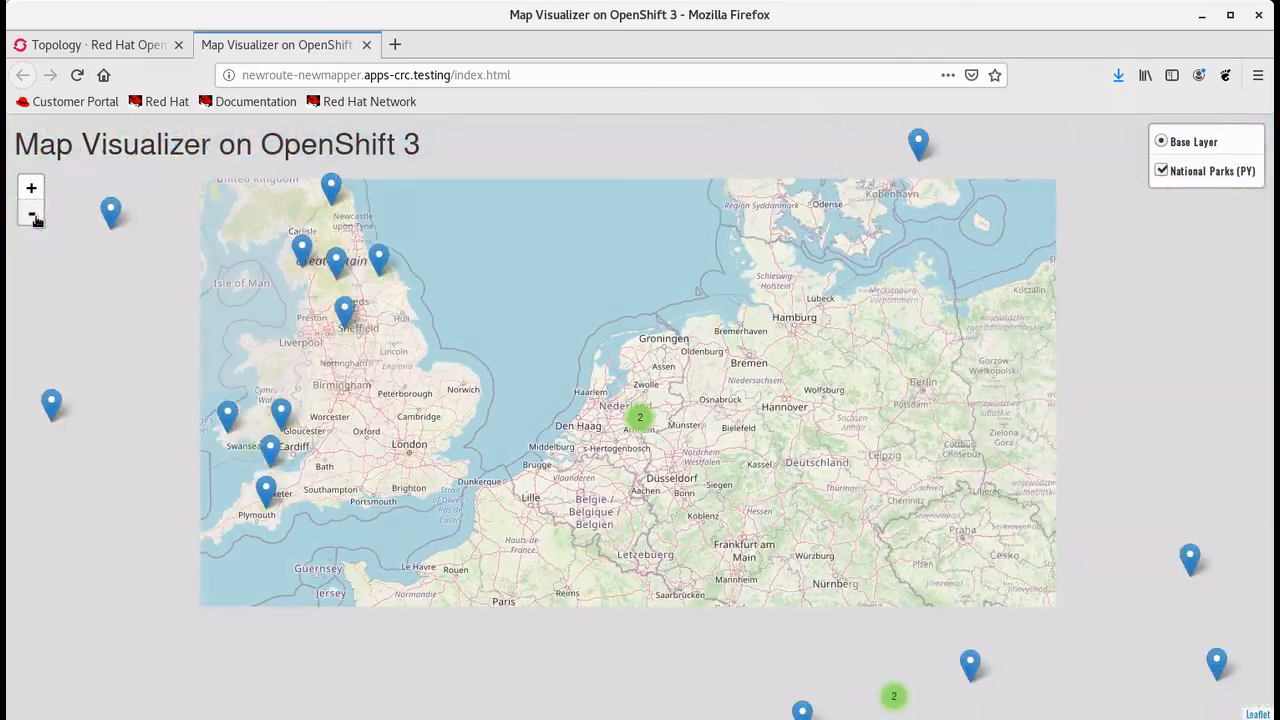
pyautogui.click(33, 216)
pyautogui.click(33, 216)
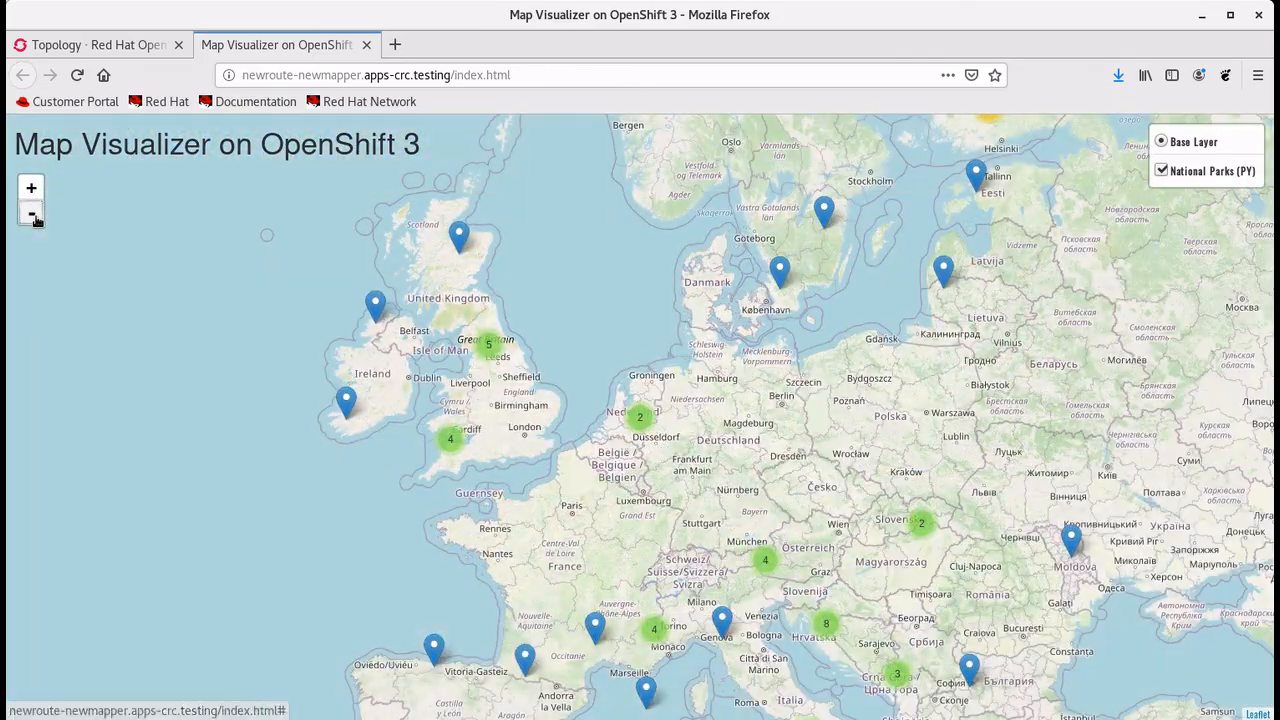
pyautogui.click(33, 216)
pyautogui.moveTo(144, 188); pyautogui.dragTo(874, 191)
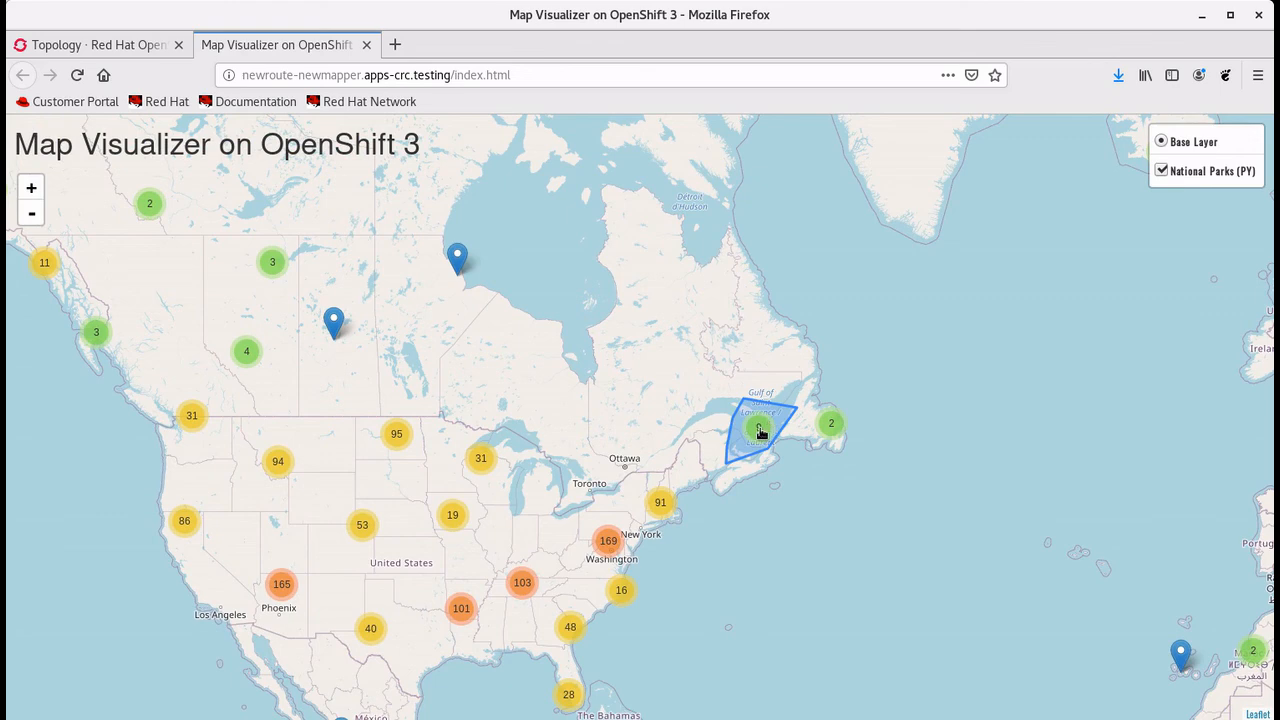
pyautogui.click(759, 432)
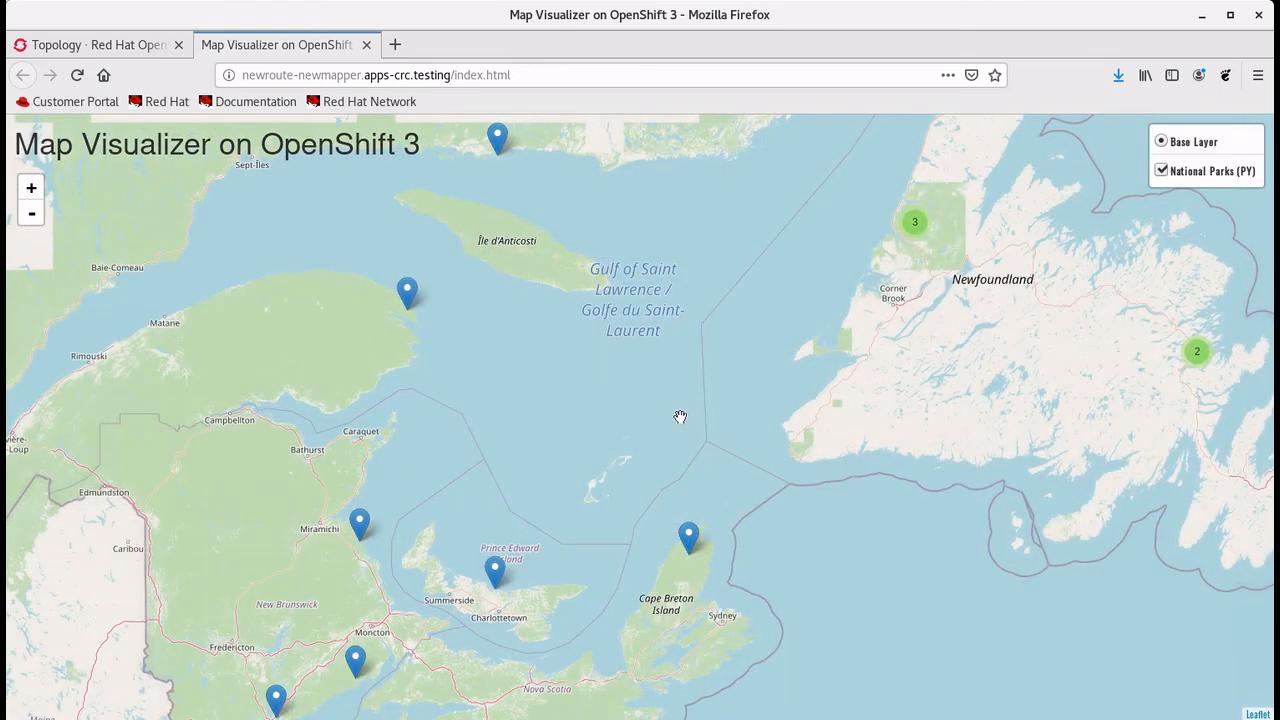
pyautogui.click(690, 541)
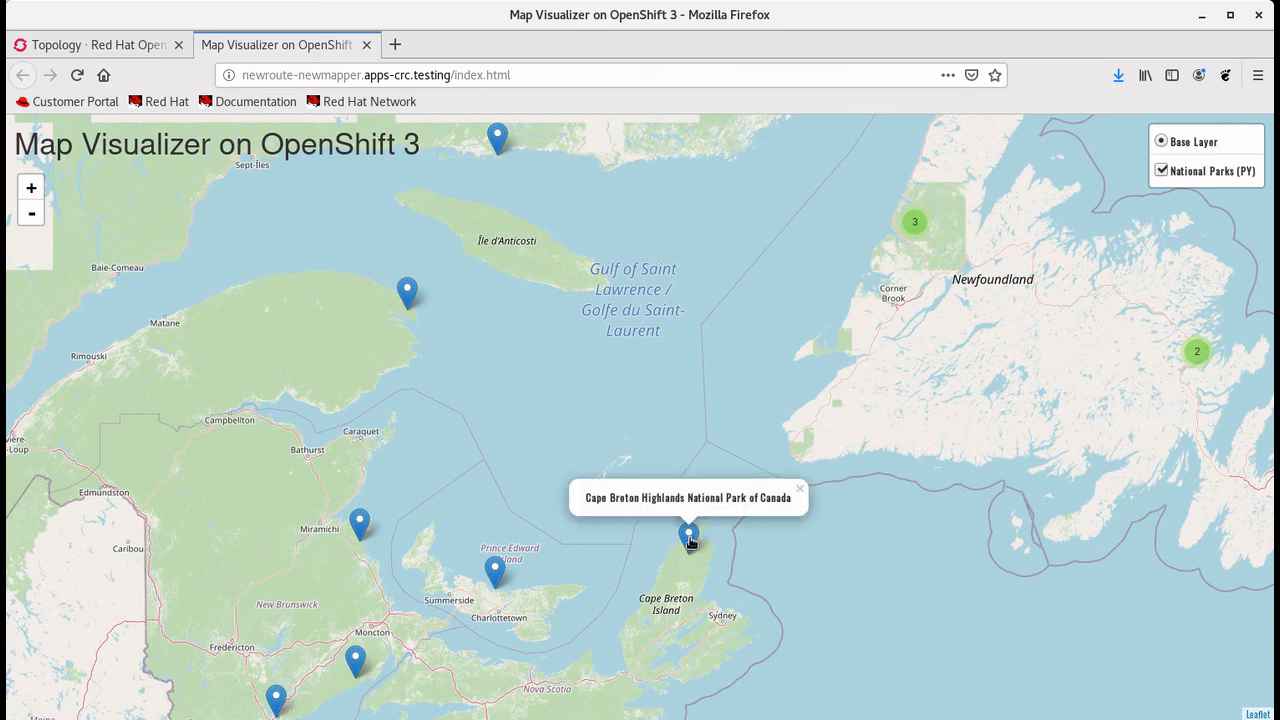
pyautogui.click(495, 571)
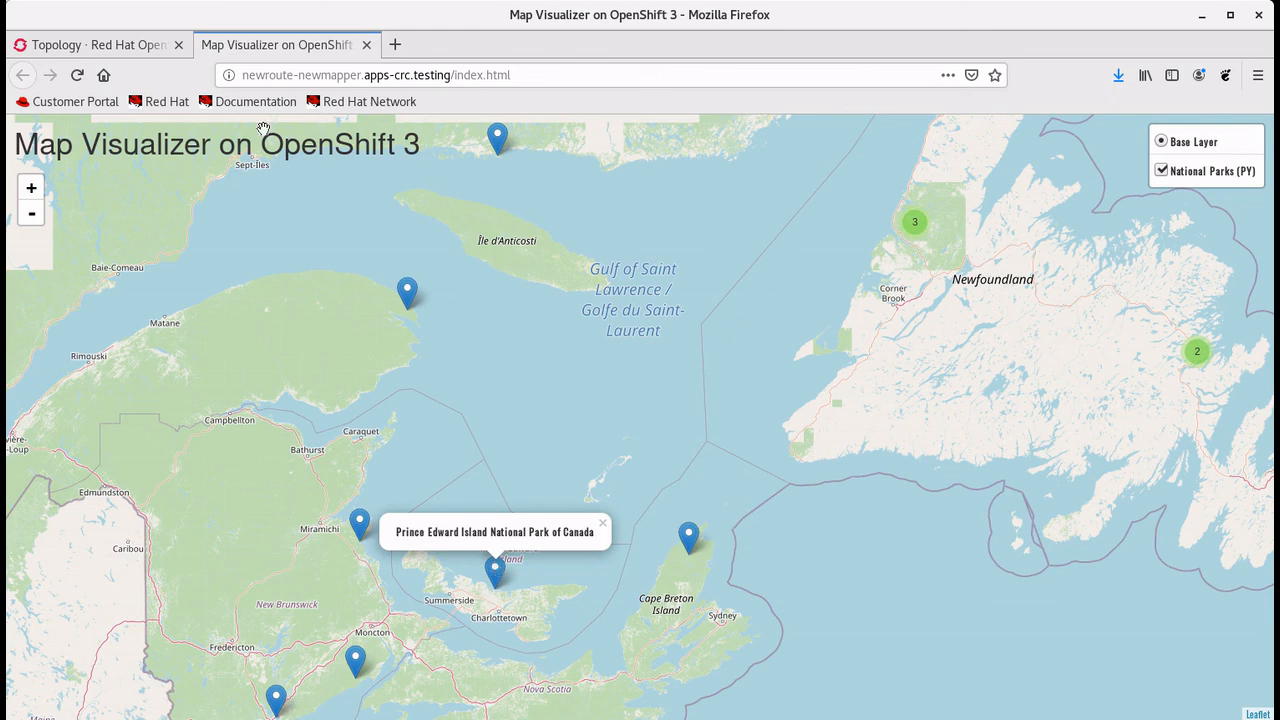
pyautogui.click(119, 47)
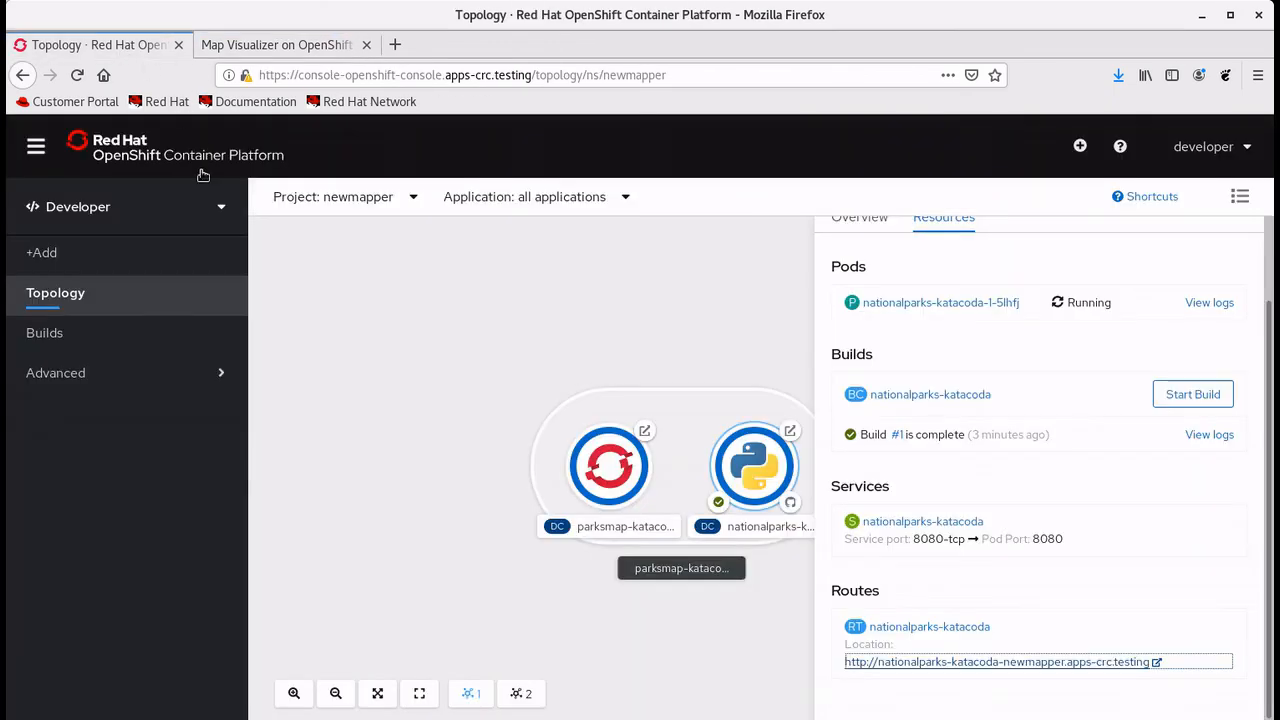